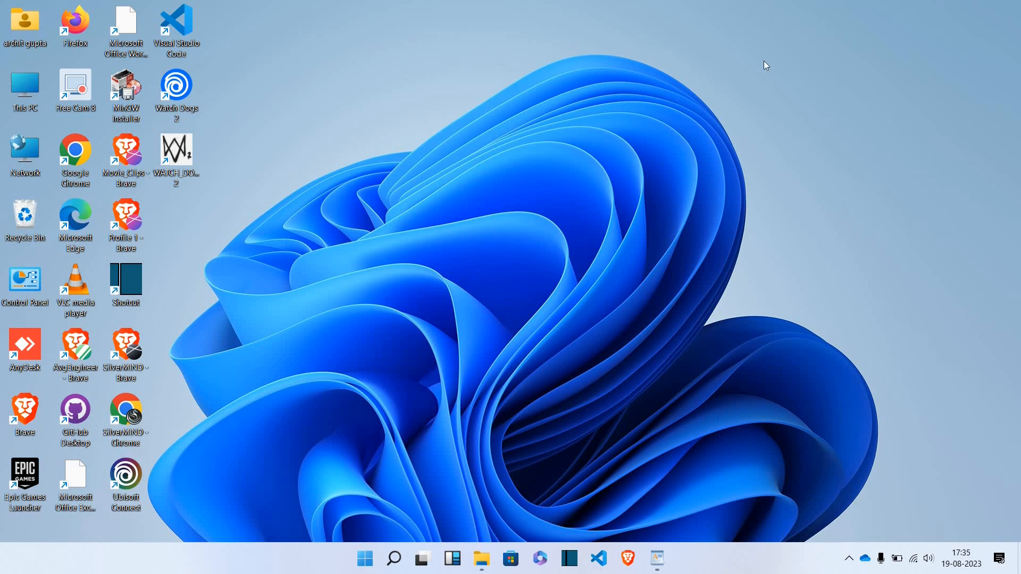
Step: Open the Data CSV file stored on New Volume (E:)
click(494, 565)
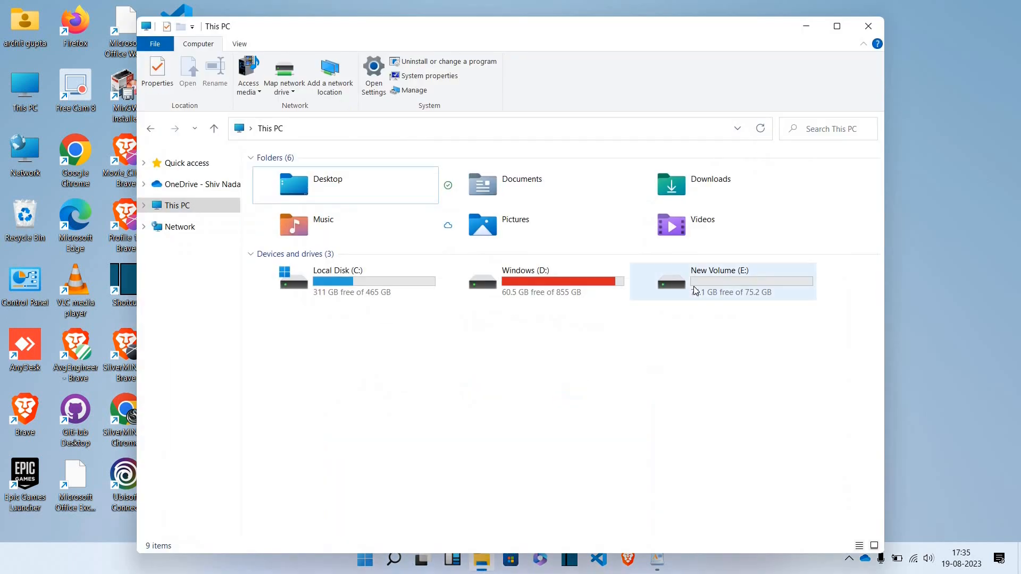
double_click(693, 288)
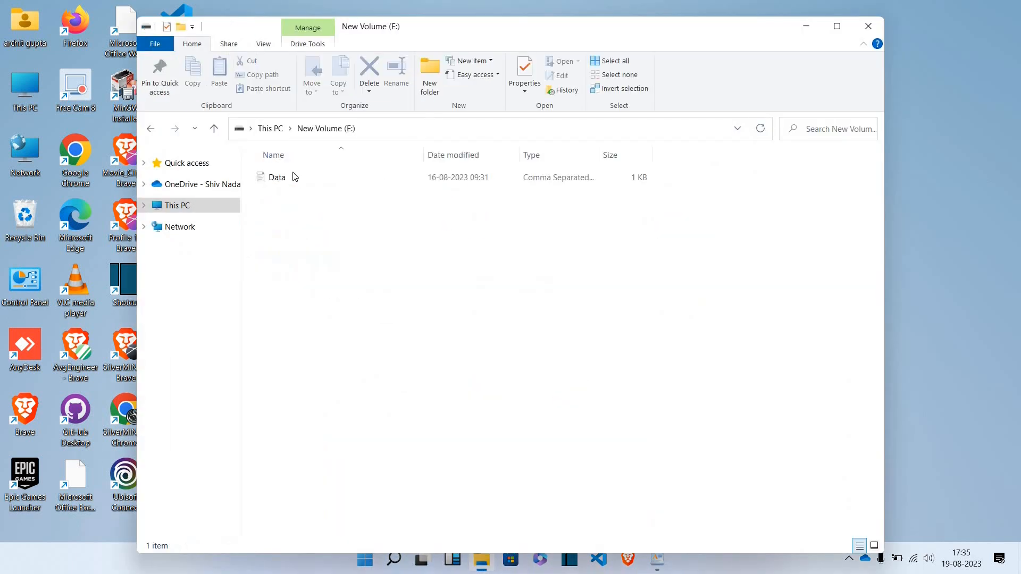
double_click(288, 176)
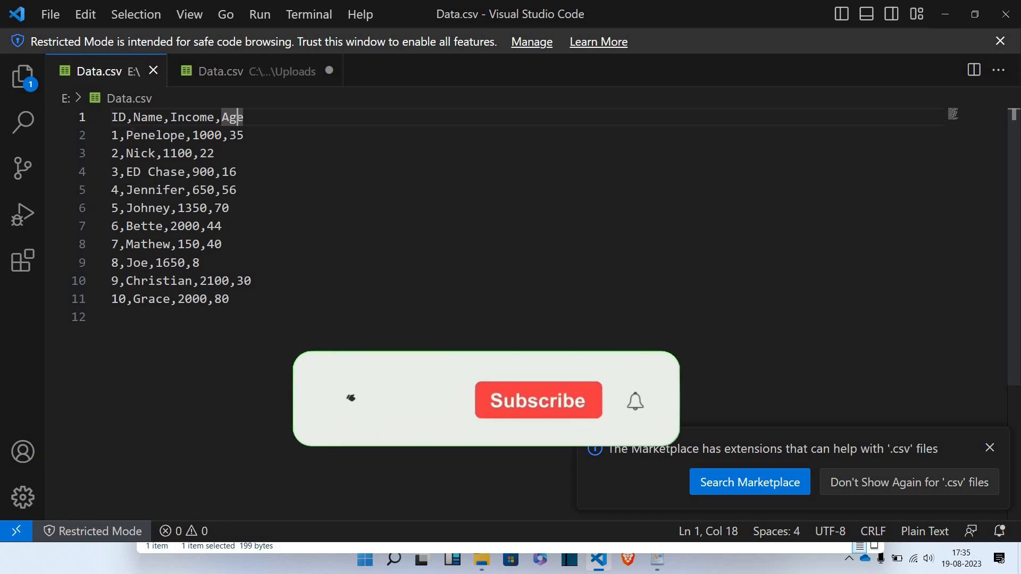
Step: Review the ID, Name, Income and Age header fields of Data.csv, dismiss the extension suggestion and minimize the editor
double_click(121, 117)
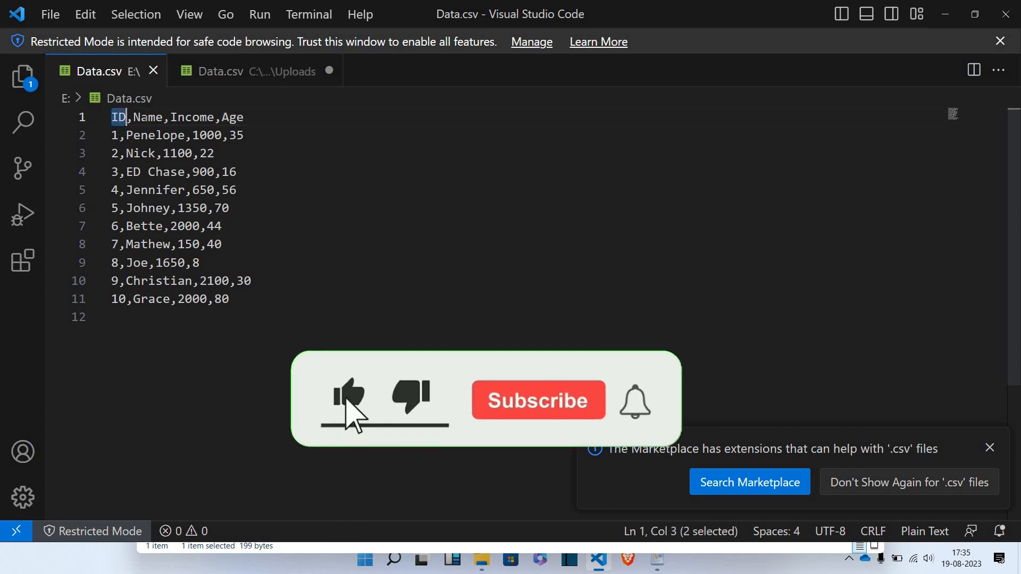
click(149, 117)
click(199, 117)
click(236, 117)
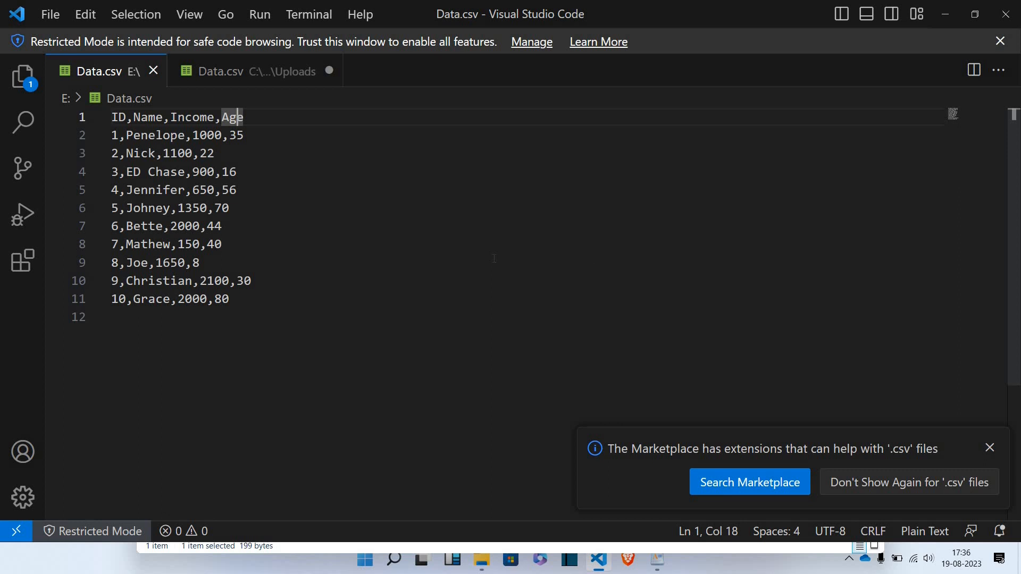
click(989, 448)
click(945, 14)
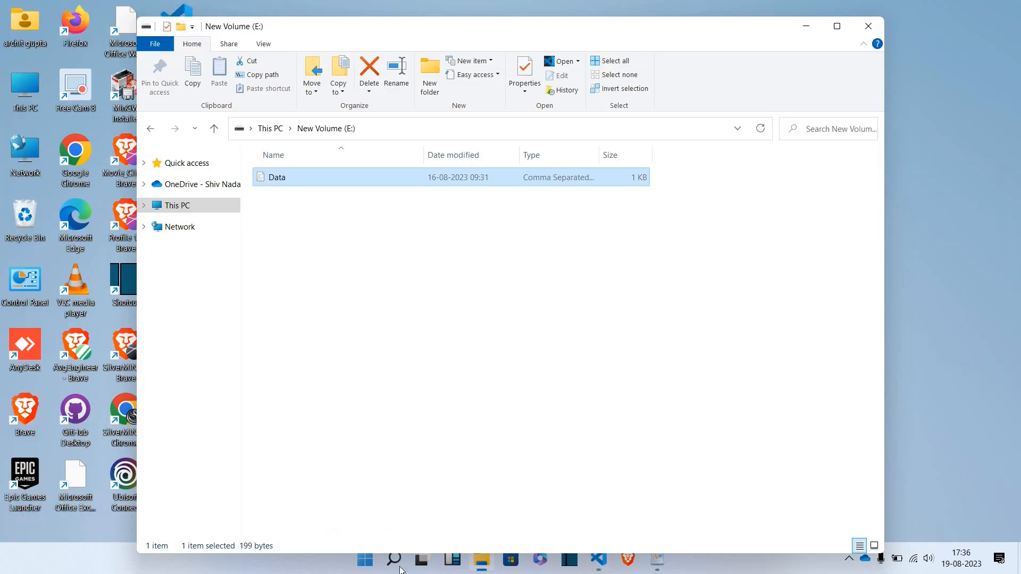
Step: Open a Command Prompt, maximize its window and enlarge the text
key(super+s)
text(cmd)
key(Return)
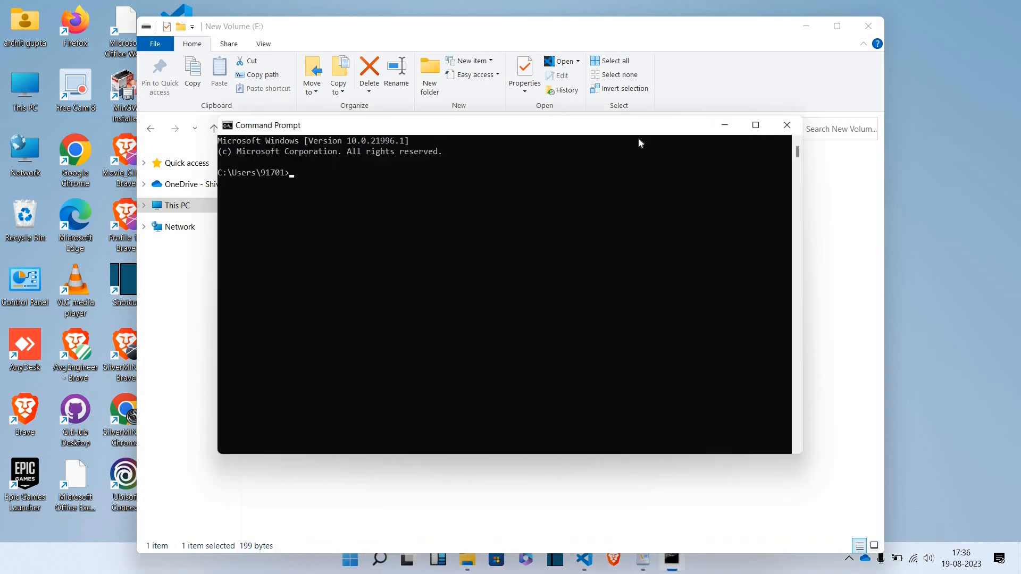
key(super+Up)
ctrl+scroll(119, 110, up, 4)
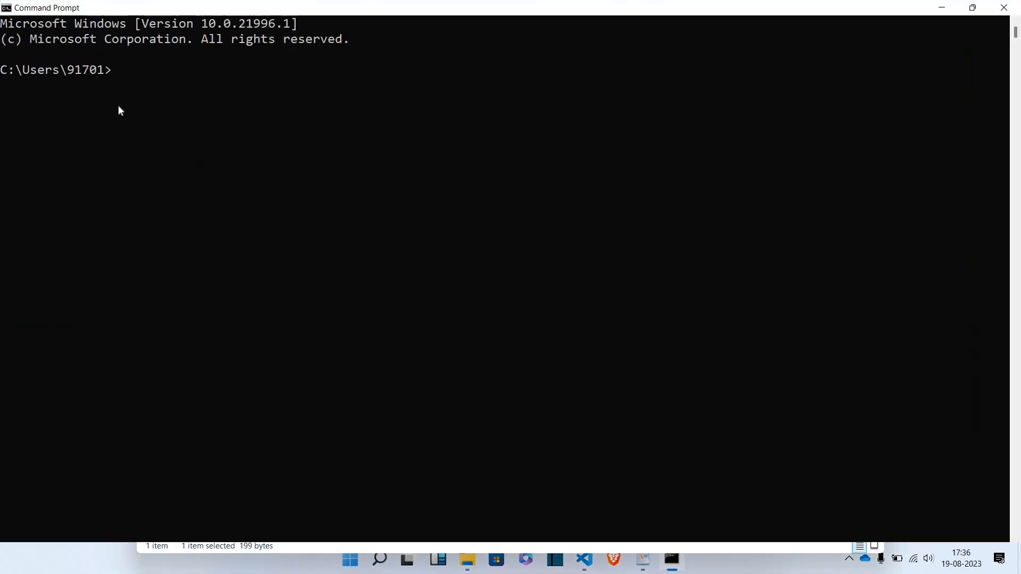
Step: Log in to MySQL as root with "mysql -u root -p" and enter the account password
text(mysql -)
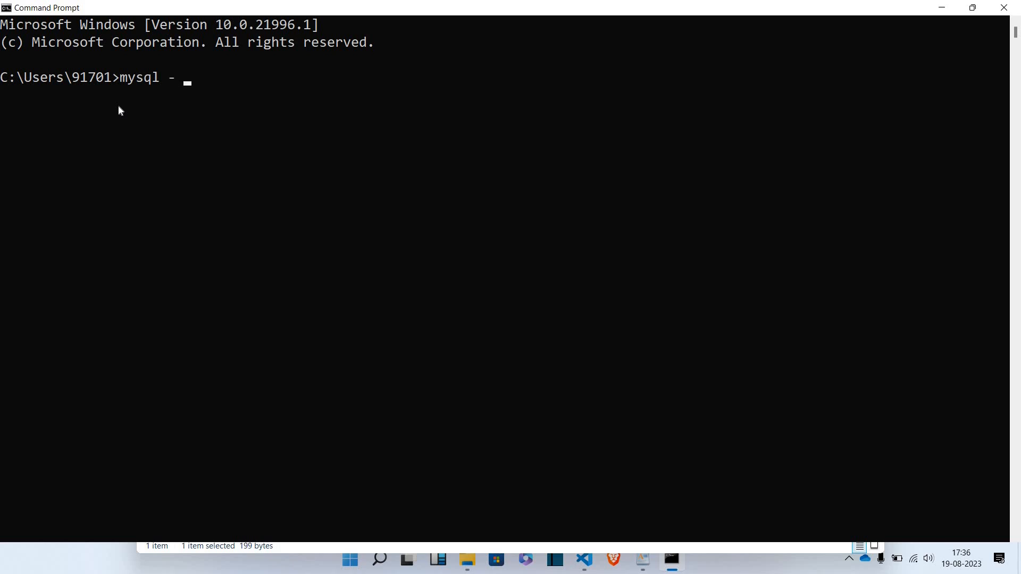
key(BackSpace)
text(u root -p)
key(Return)
text(*********)
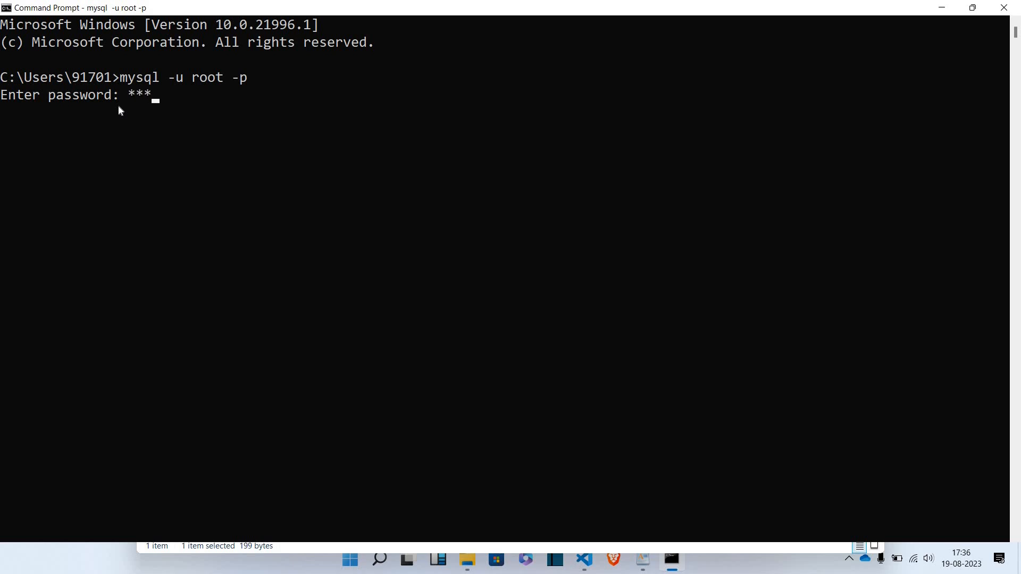
text(****)
key(Return)
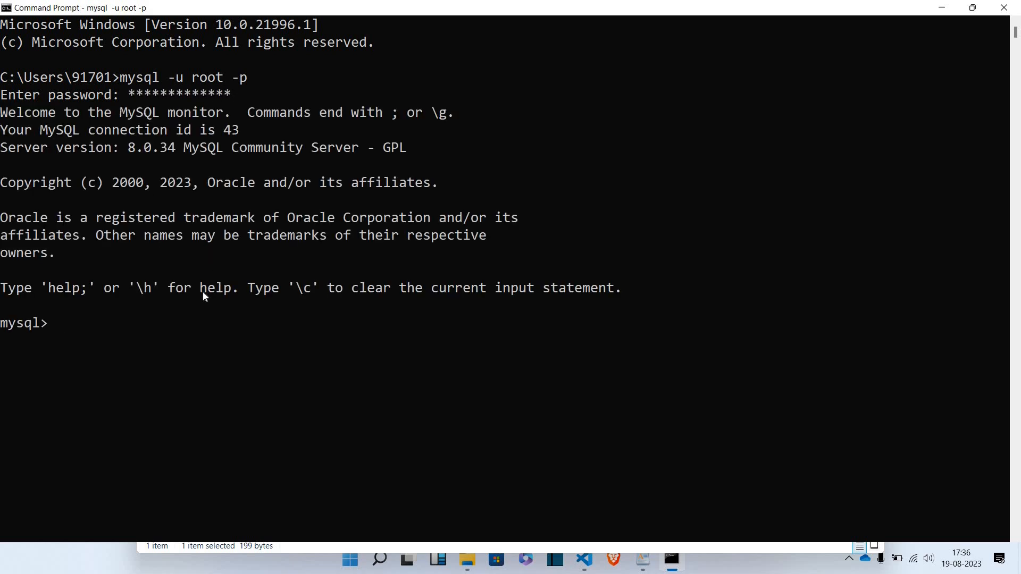
Step: Create the database yt_load1 and switch to it with "use yt_load1;"
text(create database)
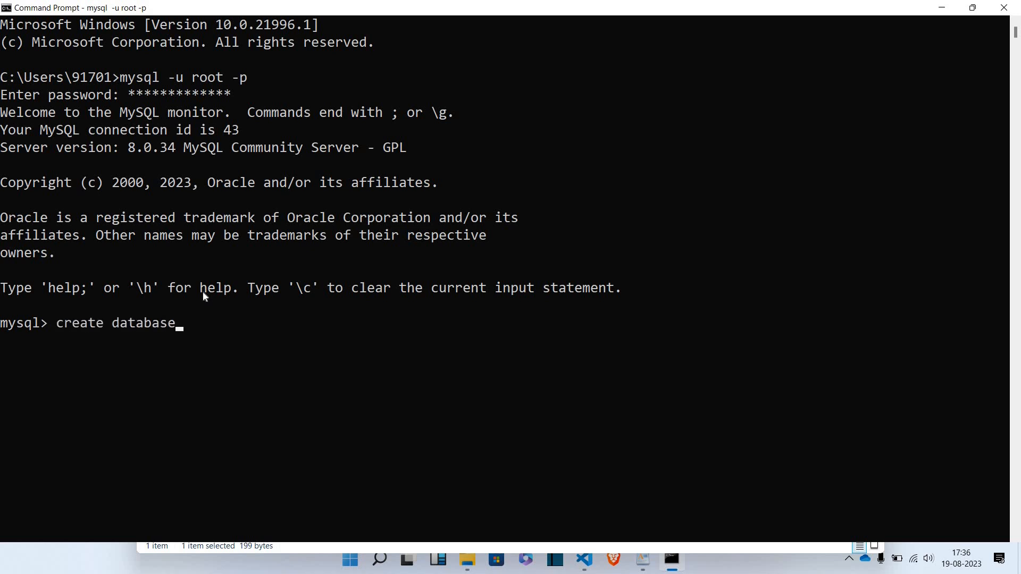
text( yt_load1;)
key(Return)
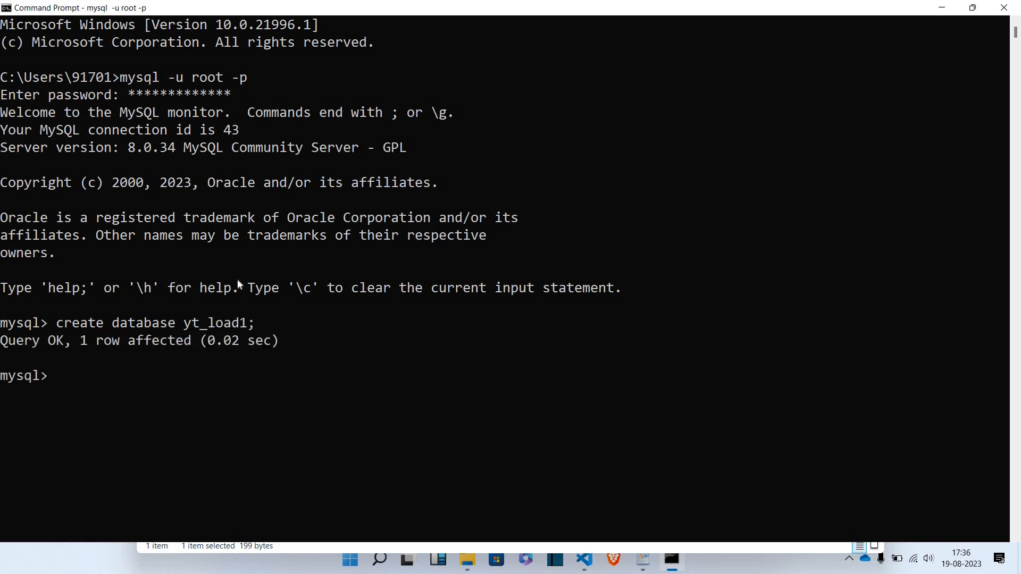
scroll(237, 279, down, 1)
text(u)
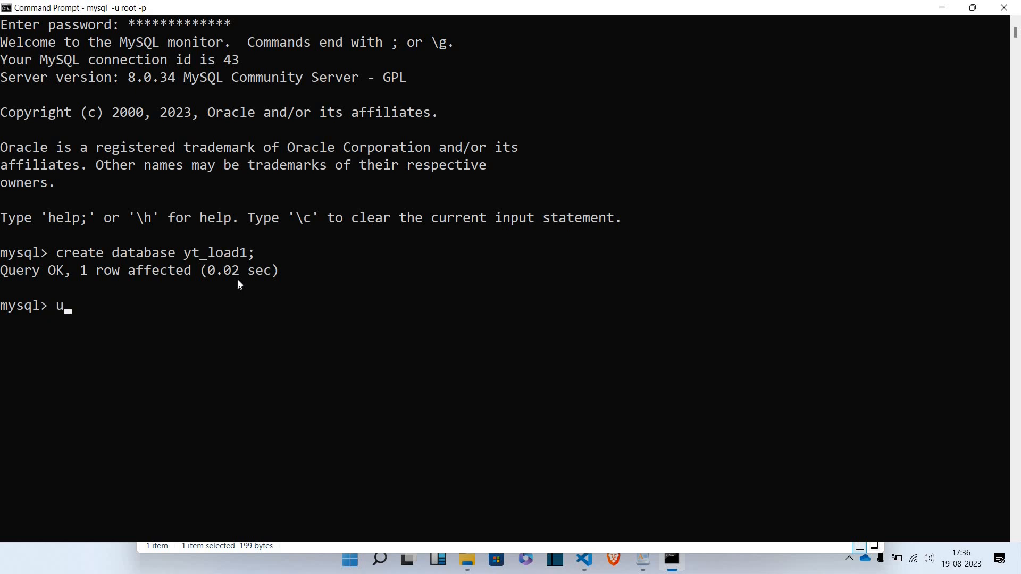
text(se yt_load1;)
key(Return)
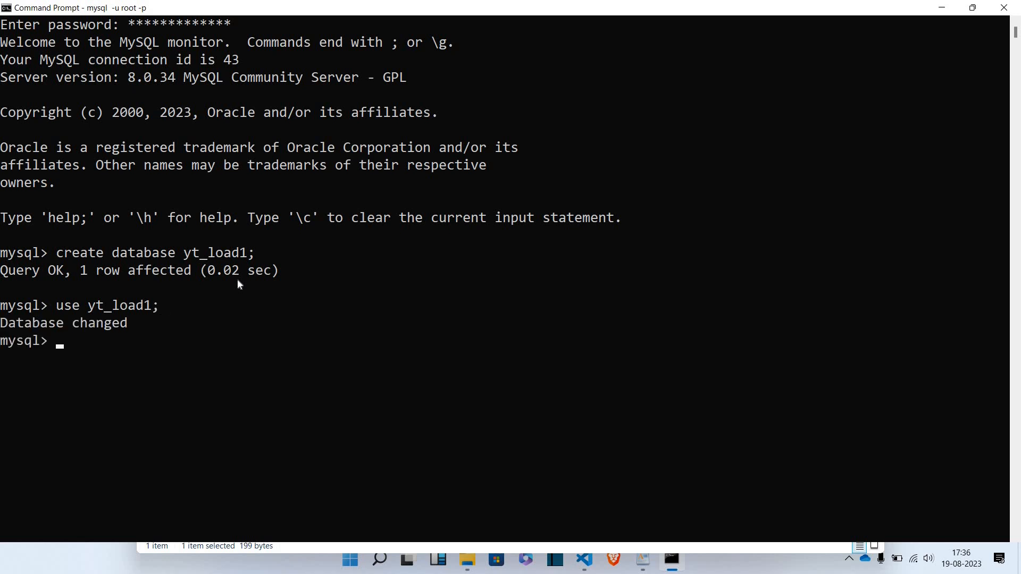
Step: Check the columns in Data.csv and begin a create table statement for employee with the column "id int primary key"
scroll(237, 279, down, 2)
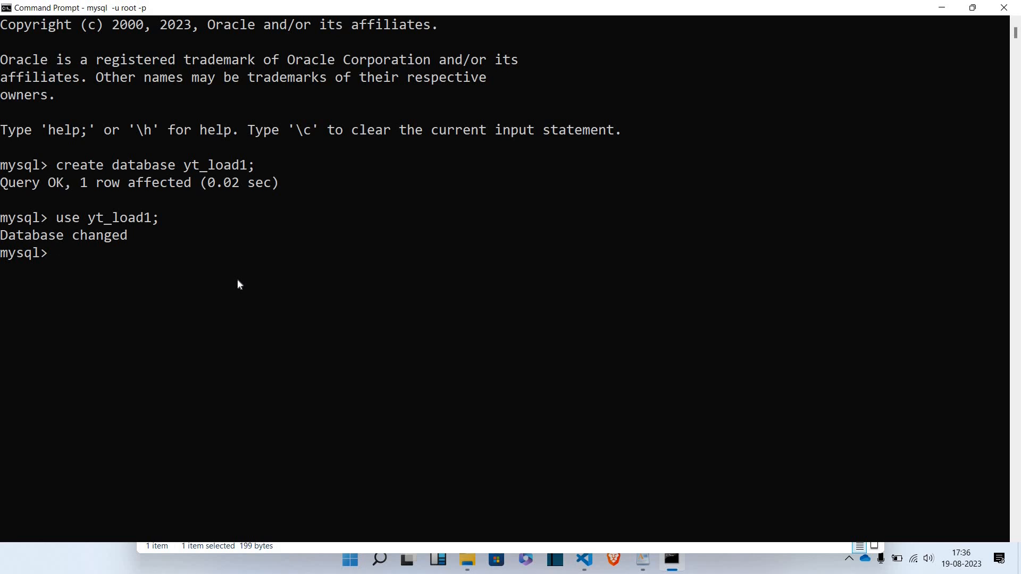
click(585, 559)
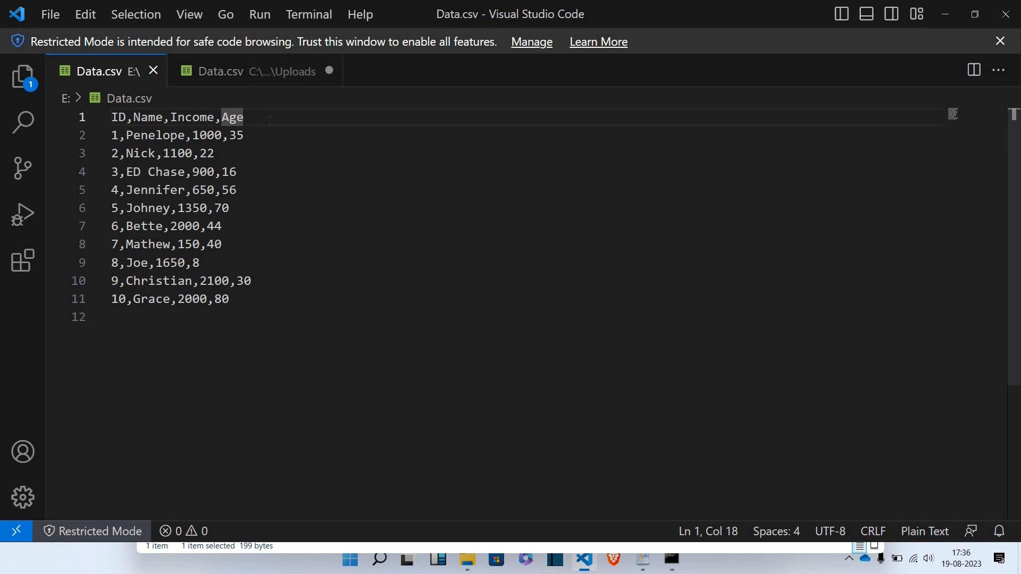
click(672, 559)
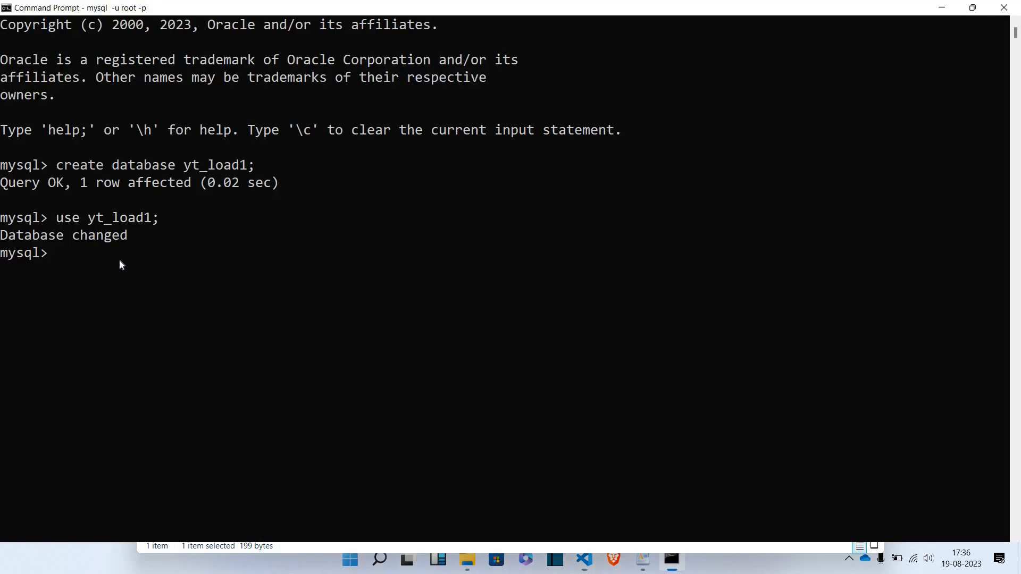
text(create table em)
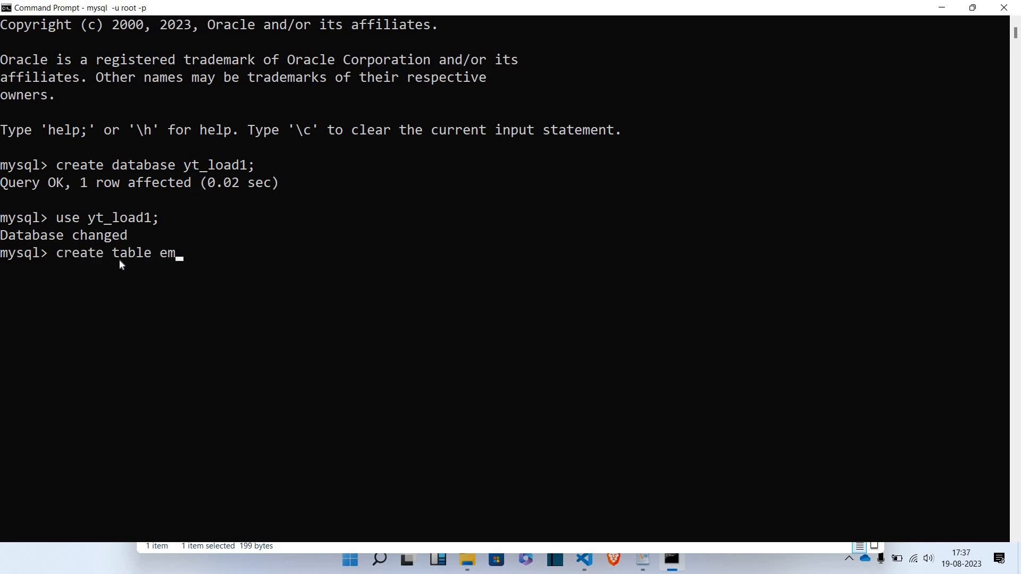
text(ployee()
key(Return)
text(id )
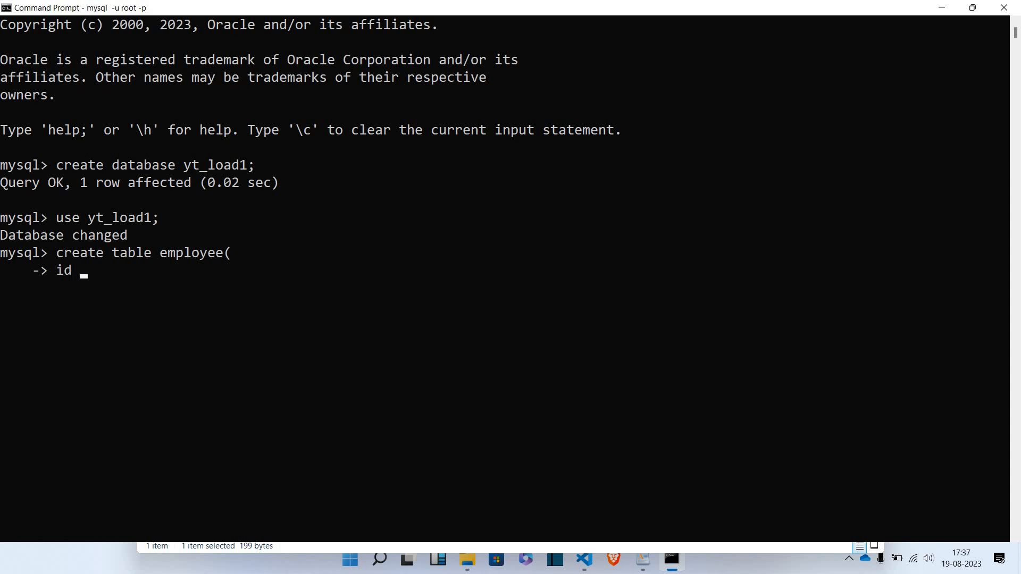
text(int primary ke)
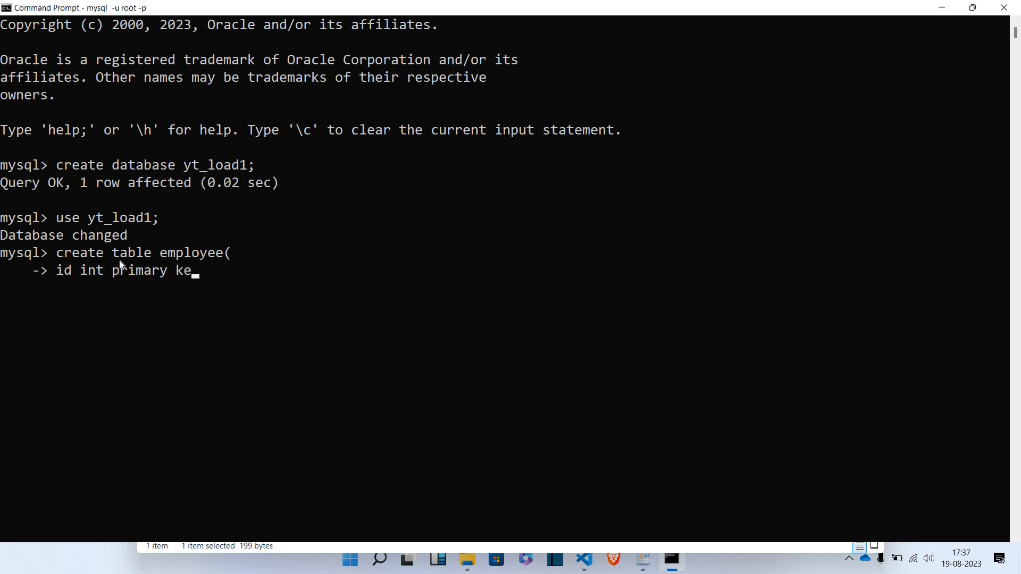
text(y ,)
key(Return)
Step: Add the columns name varchar(30), income int and age int to the employee table statement and execute it
text(name )
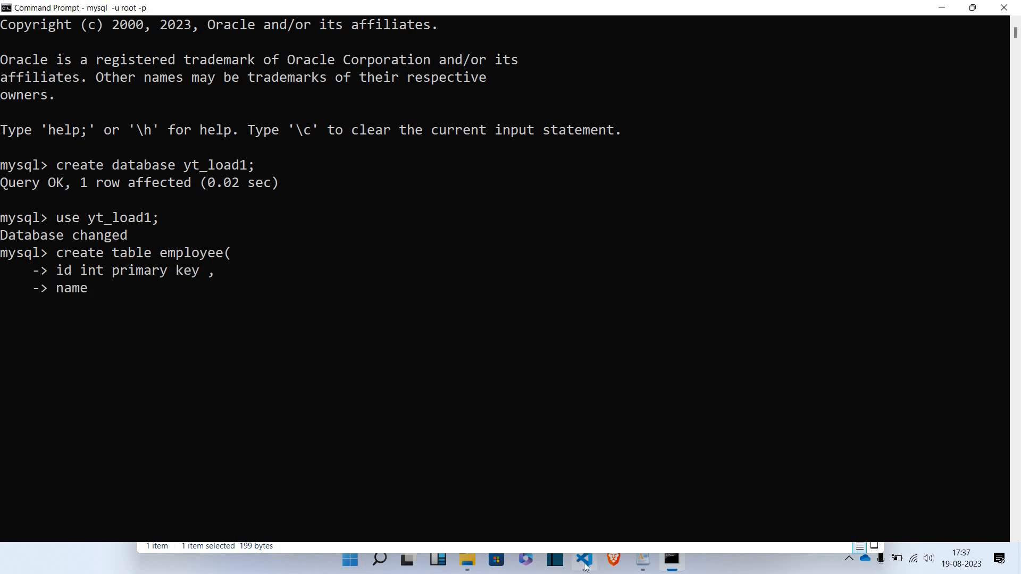
text(varchar(30),)
key(Return)
text(income int)
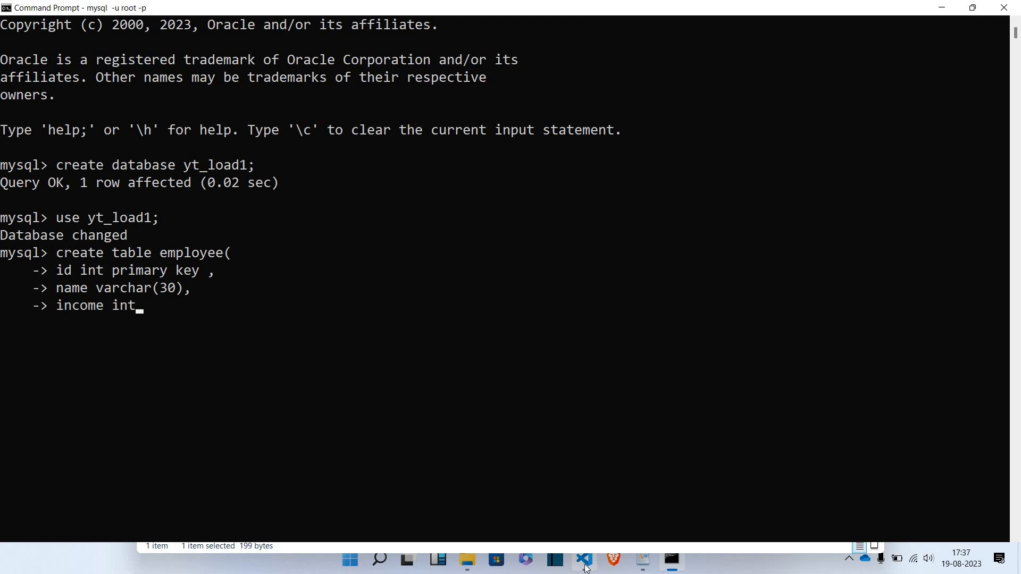
text(,)
key(Return)
text(age int);)
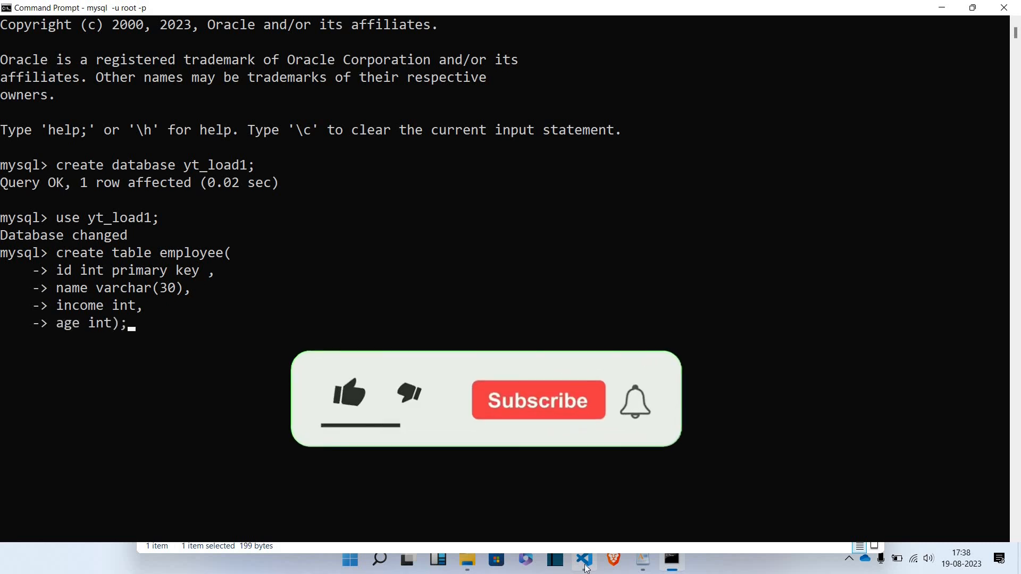
key(Return)
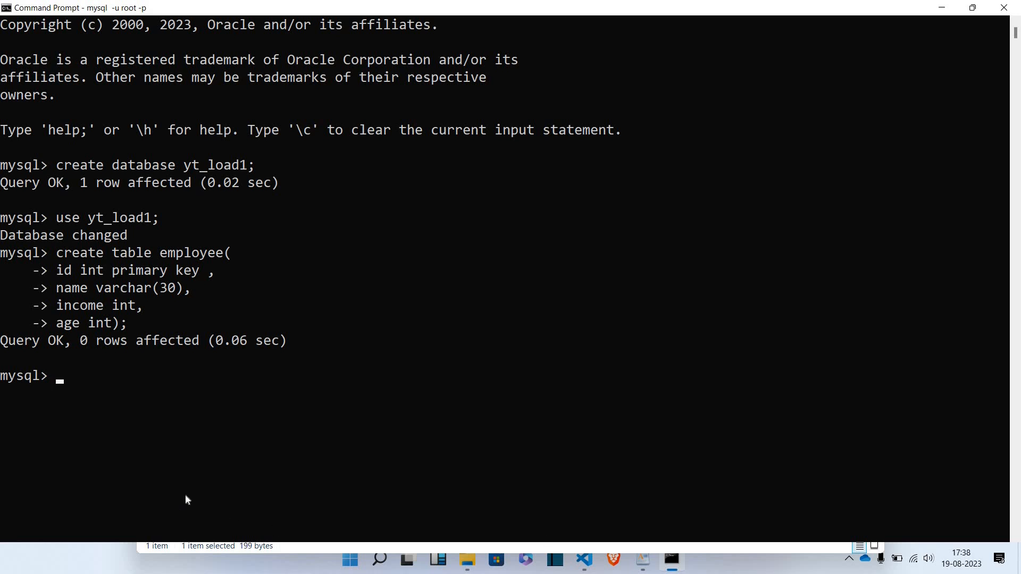
Step: Minimize the Command Prompt and copy the Data file on New Volume (E:) in File Explorer
click(942, 7)
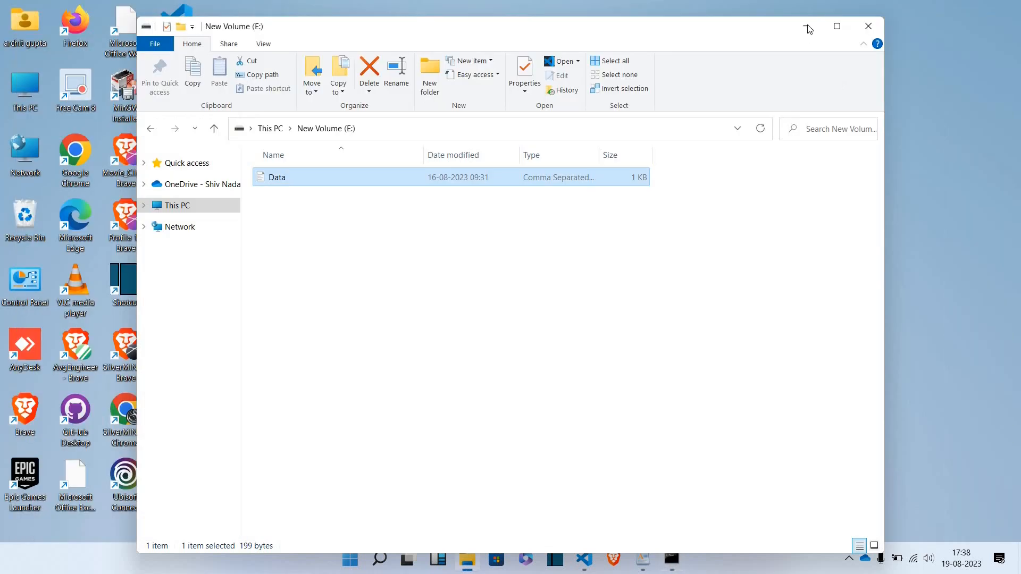
click(467, 559)
click(467, 560)
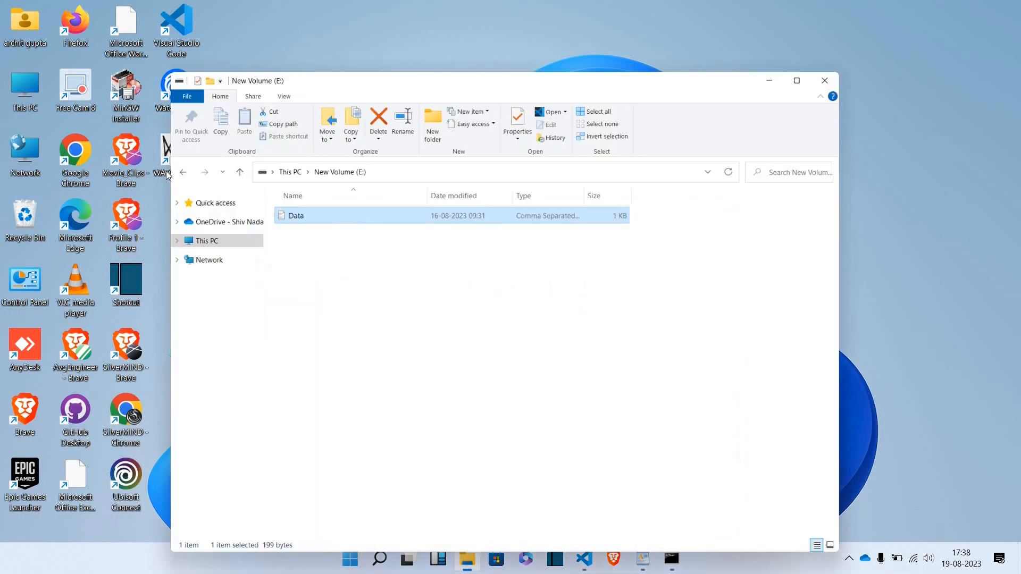
right_click(286, 178)
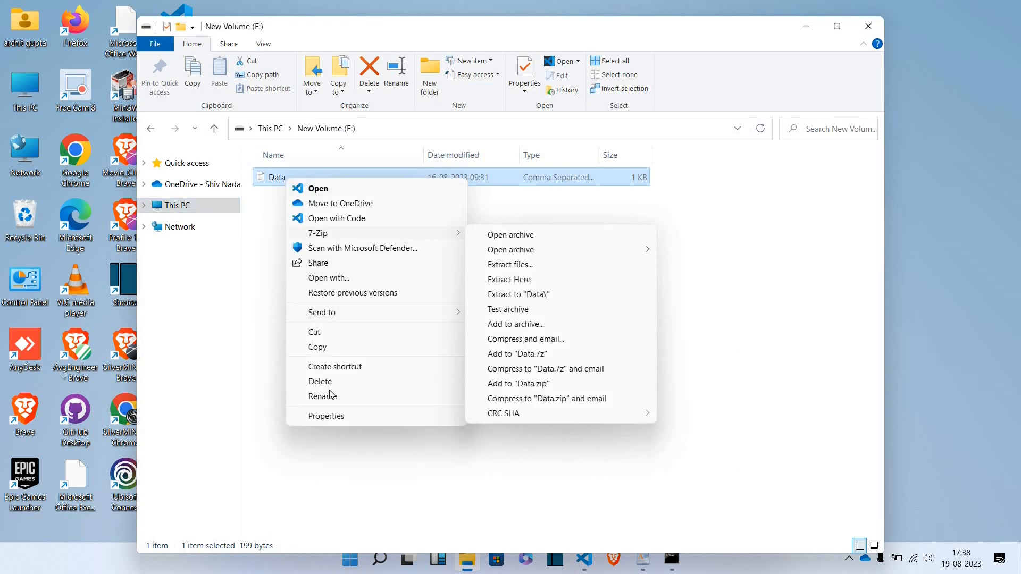
click(326, 349)
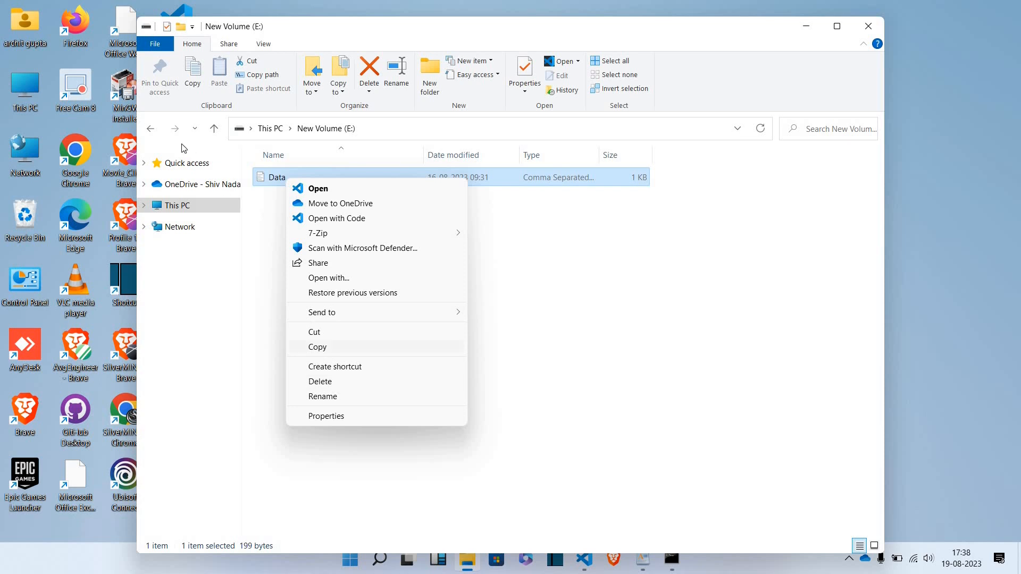
Step: Go to Local Disk (C:), show hidden items and open the ProgramData folder
click(149, 130)
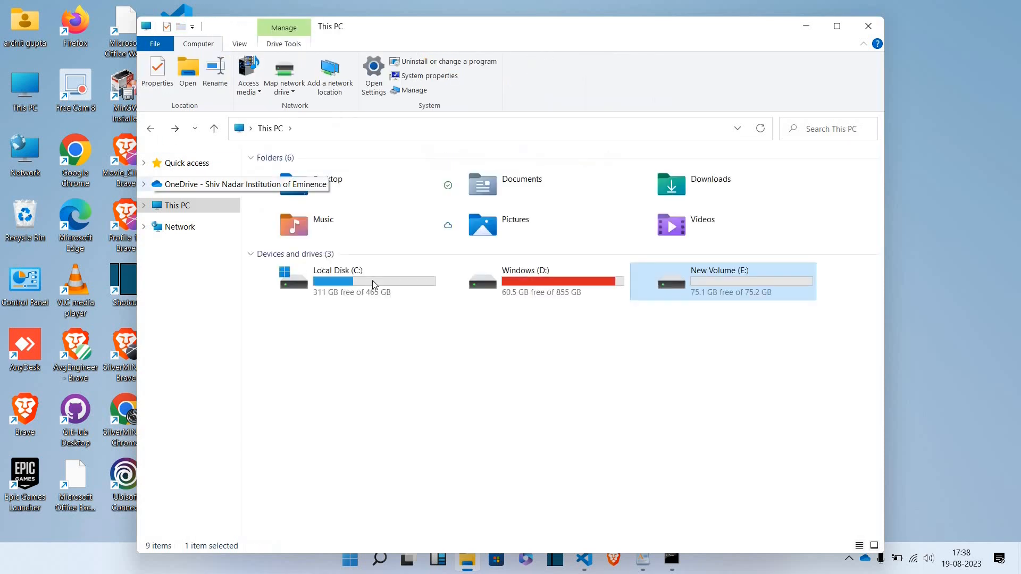
click(333, 291)
double_click(333, 291)
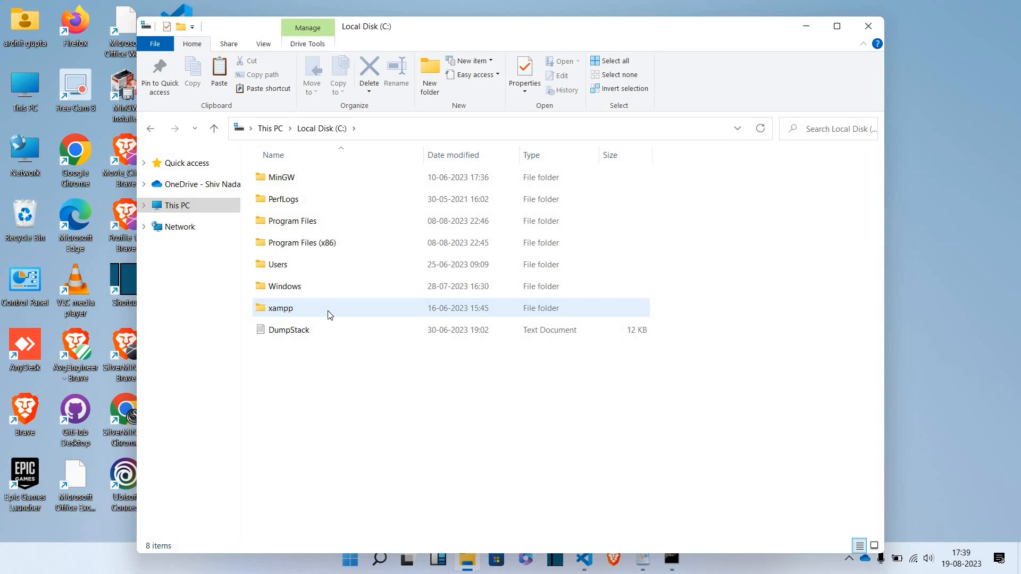
mouse_move(328, 314)
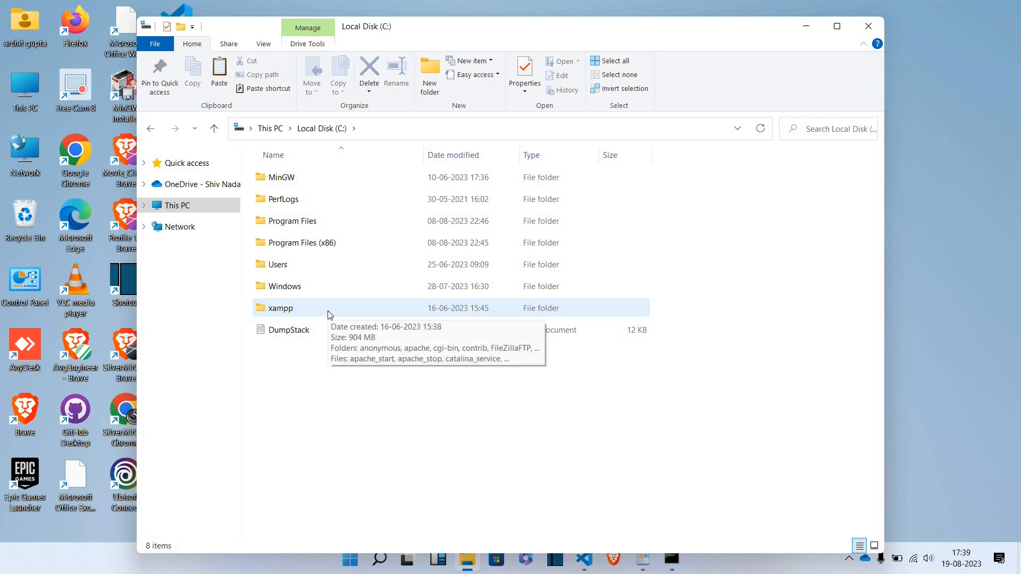
click(262, 47)
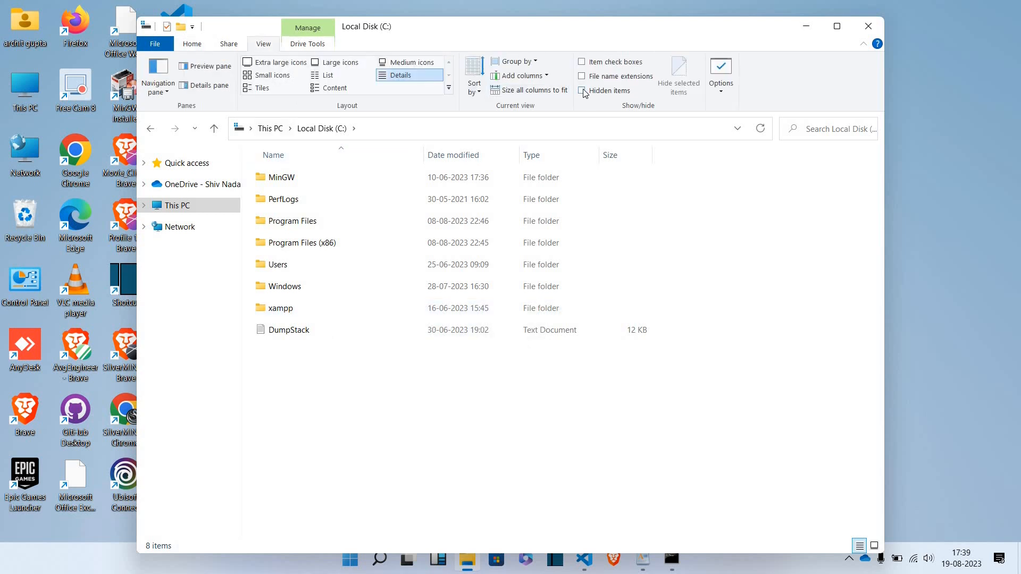
click(583, 92)
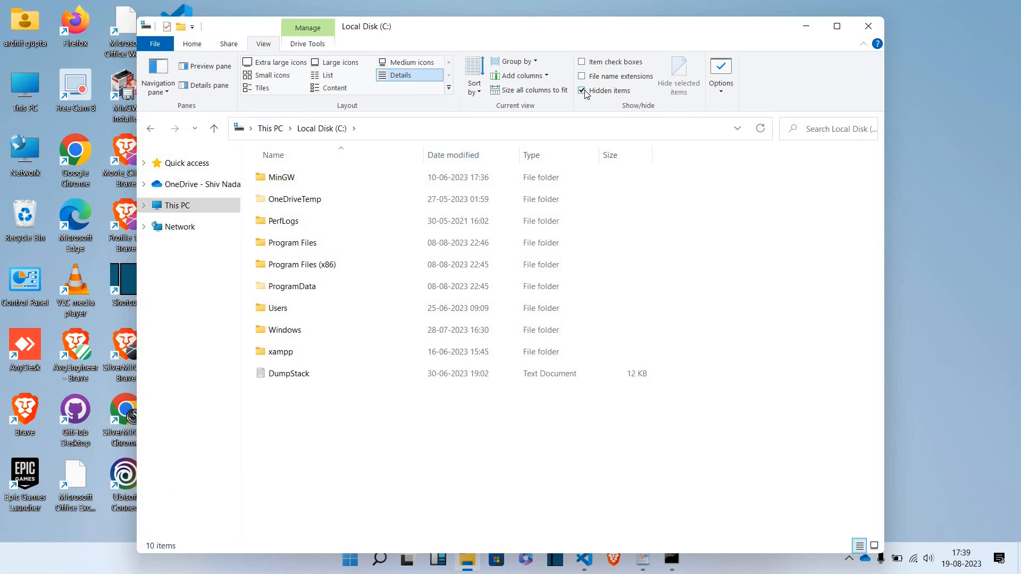
double_click(311, 290)
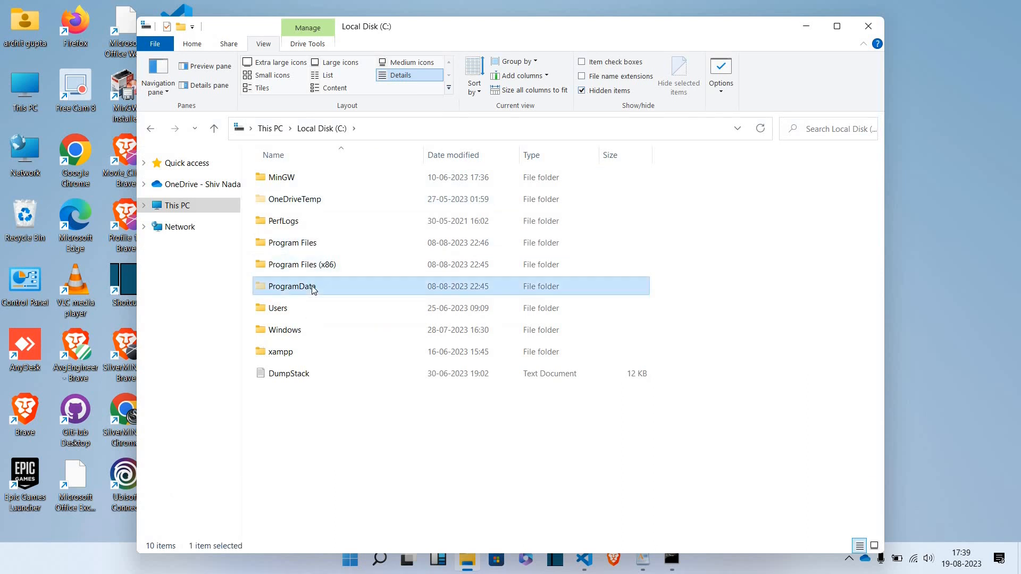
Step: Open the MySQL > MySQL Server 8.0 > Uploads folder inside ProgramData and paste the copied Data file there
scroll(294, 300, down, 2)
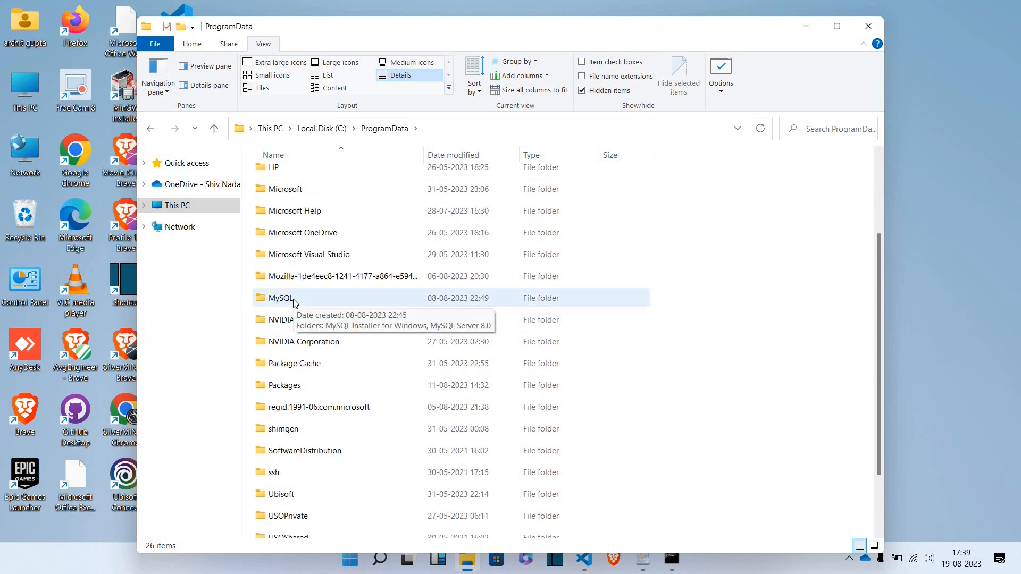
double_click(294, 301)
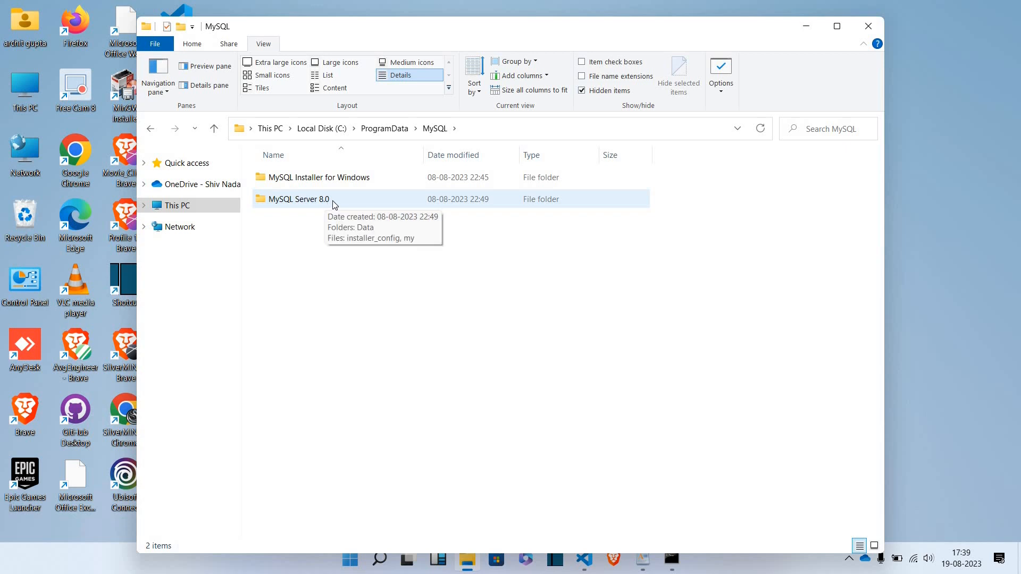
double_click(335, 205)
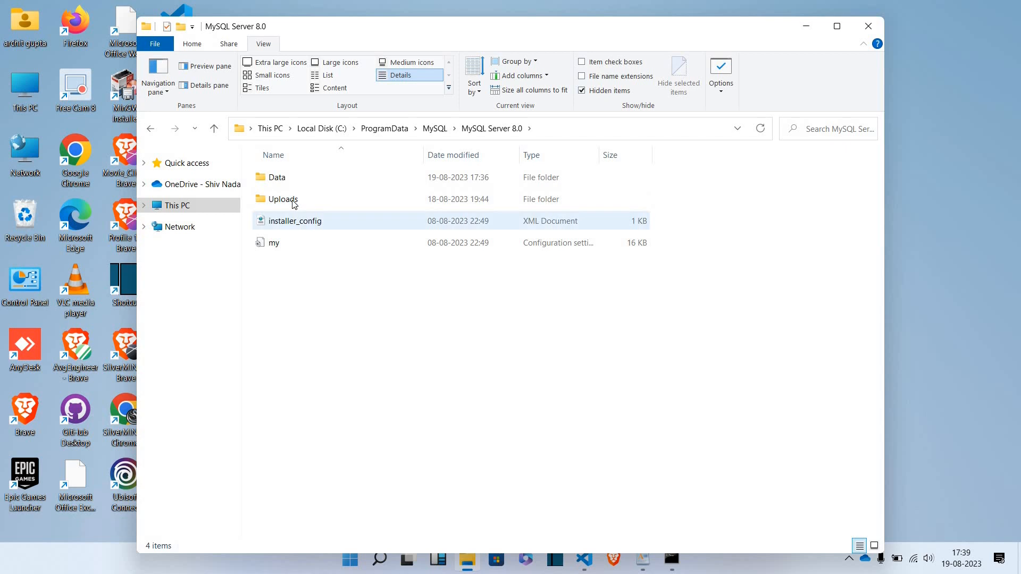
double_click(301, 201)
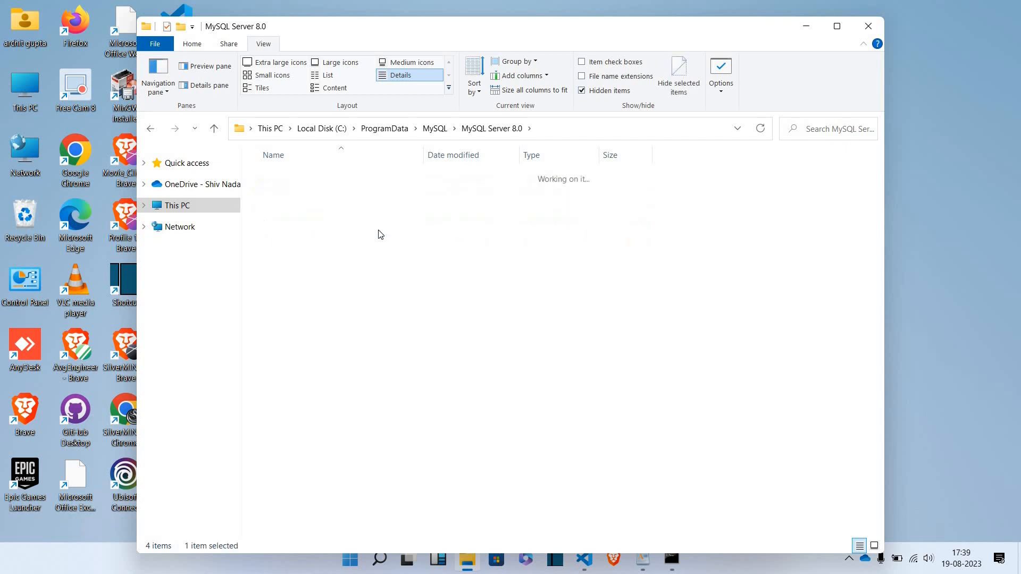
right_click(373, 296)
click(372, 299)
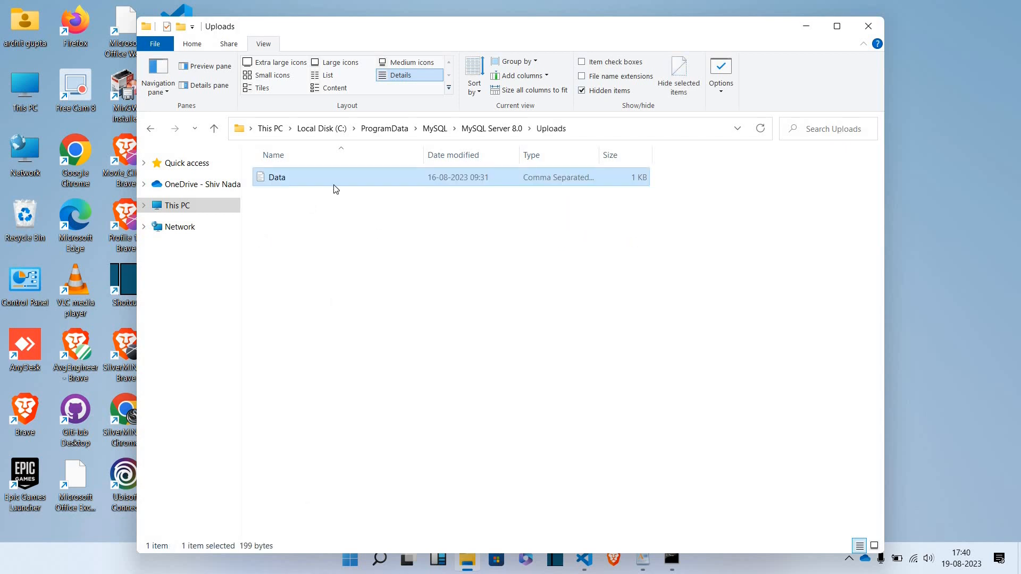
Step: Copy the full path of the Uploads folder and minimize File Explorer
click(563, 129)
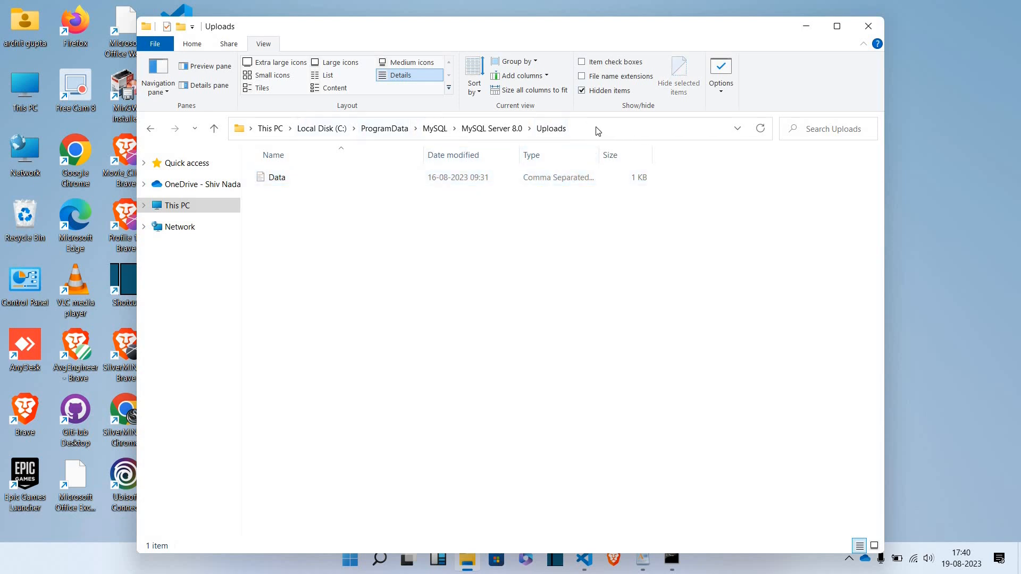
click(607, 131)
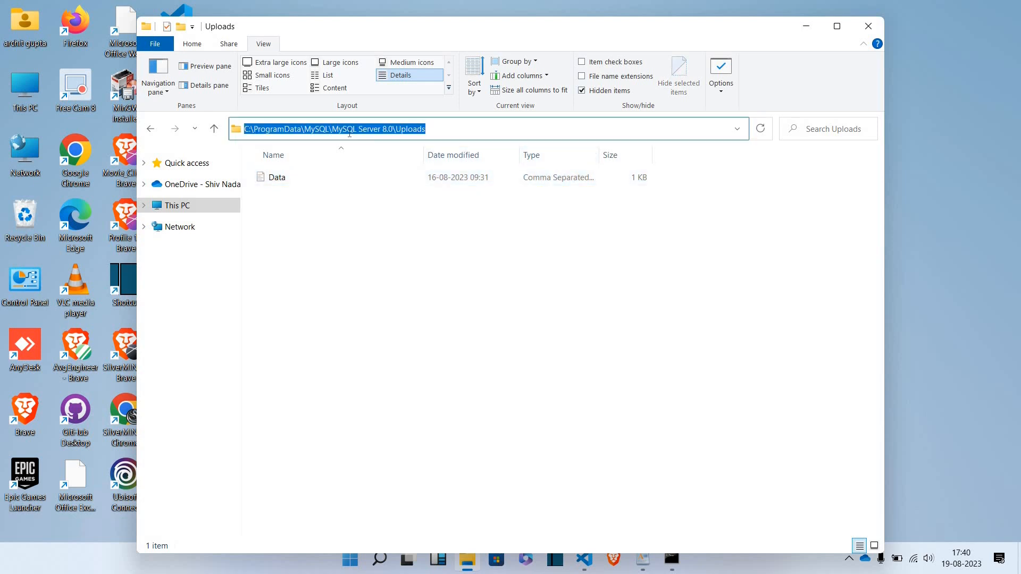
right_click(326, 129)
click(349, 170)
click(807, 26)
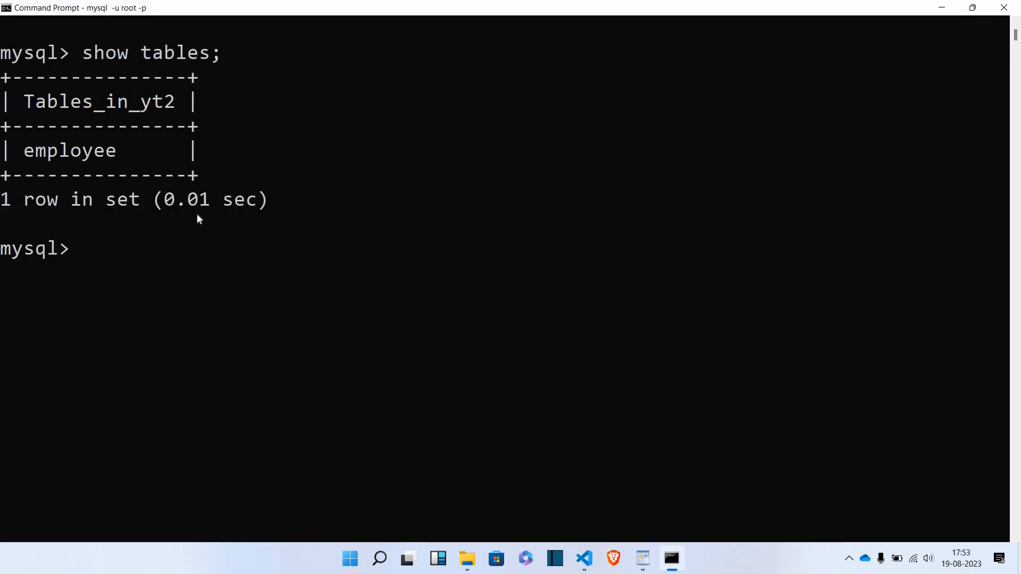
Step: In the Command Prompt, begin a load data infile statement with the copied Uploads folder path in single quotes
text(load )
text(data infile)
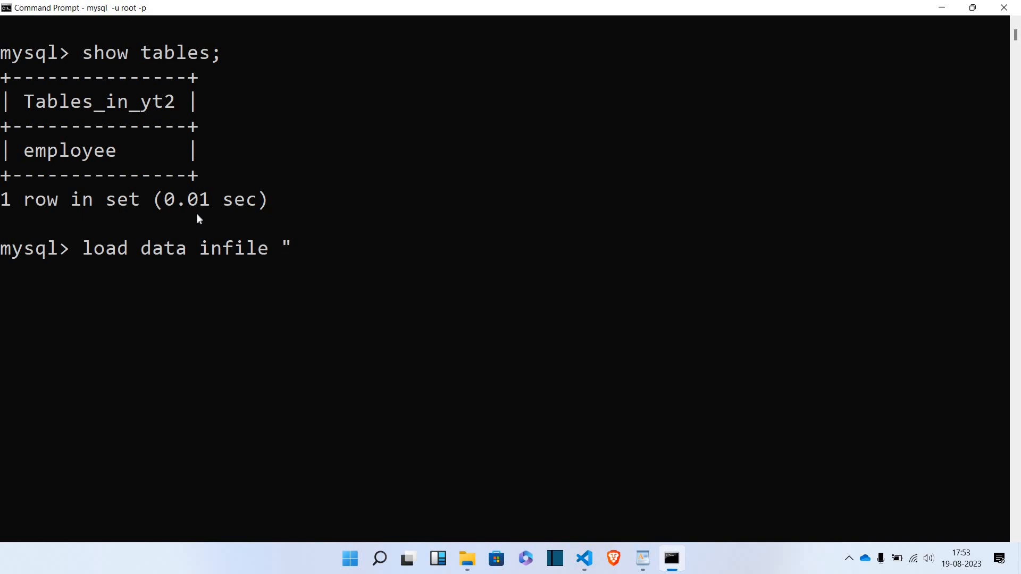
text(')
right_click(296, 247)
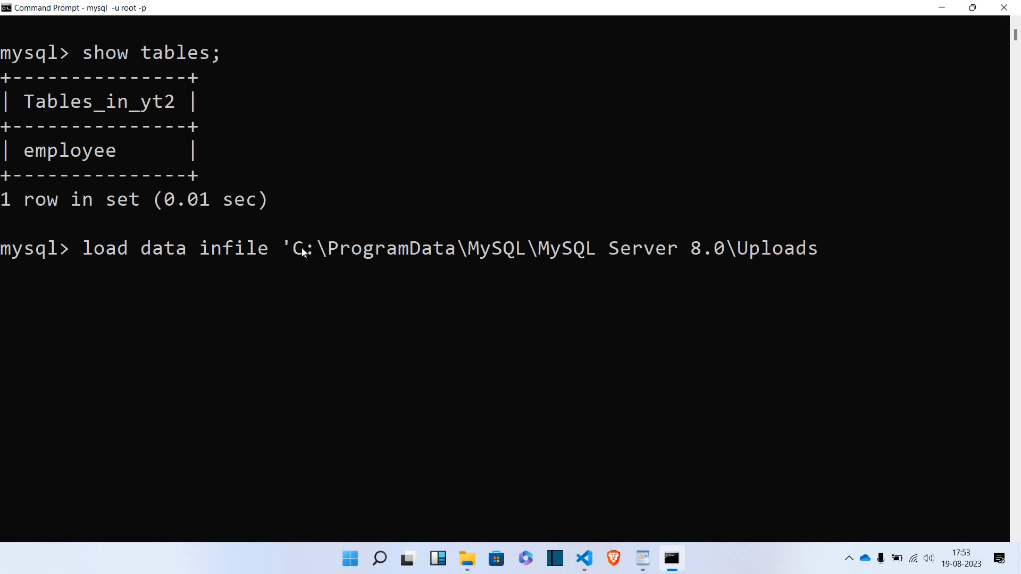
text(')
Step: Replace every backslash in the infile path with a forward slash
key(Left)
key(Left)
key(Left)
key(Left)
key(Left)
key(Left)
key(Left)
key(Left)
key(BackSpace)
text(\)
key(BackSpace)
text(/)
key(Left)
key(Left)
key(Left)
key(Left)
key(Left)
key(Left)
key(Left)
key(Left)
key(Left)
key(Left)
key(Left)
key(Left)
key(Left)
key(Left)
key(Left)
key(Left)
key(BackSpace)
text(/)
key(Left)
key(Left)
key(Left)
key(Left)
key(Left)
key(Left)
key(BackSpace)
text(/)
key(Left)
key(Left)
key(Left)
key(Left)
key(Left)
key(Left)
key(Left)
key(Left)
key(Left)
key(Left)
key(Left)
key(Left)
key(BackSpace)
text(/)
Step: Append /data.csv to the infile path, just before the closing quote
key(Right)
key(Right)
key(Right)
key(Right)
key(Right)
key(Right)
key(Right)
key(Right)
key(Right)
key(Right)
key(Right)
key(Right)
key(Right)
key(Right)
key(Right)
key(Right)
key(Right)
key(Right)
key(Right)
key(Right)
key(Right)
key(Right)
key(Right)
key(Right)
key(Right)
key(Right)
text(/data.s)
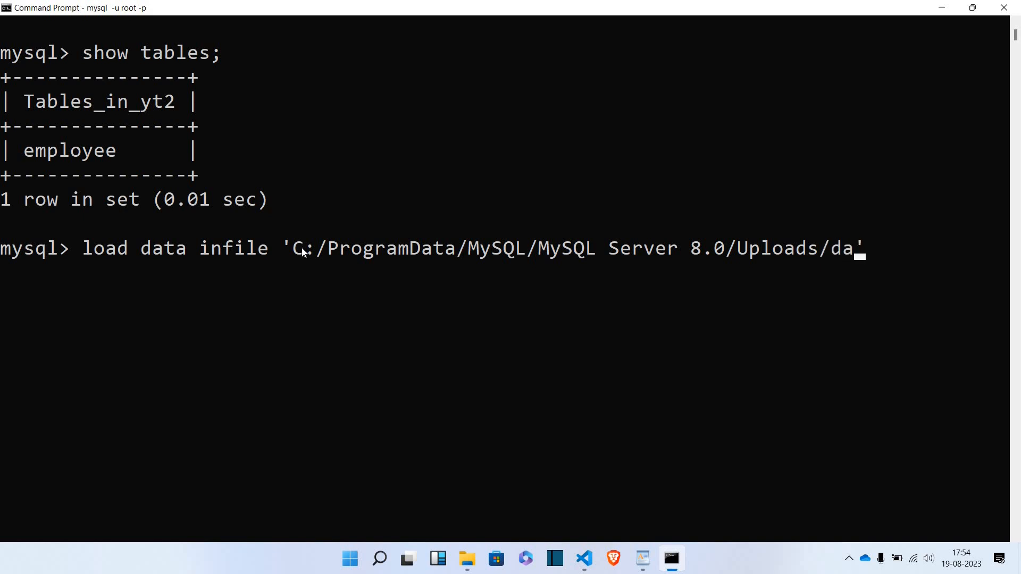
key(BackSpace)
text(csd)
key(BackSpace)
text(v)
Step: Continue the load statement with "into table employee fields"
scroll(302, 248, down, 2)
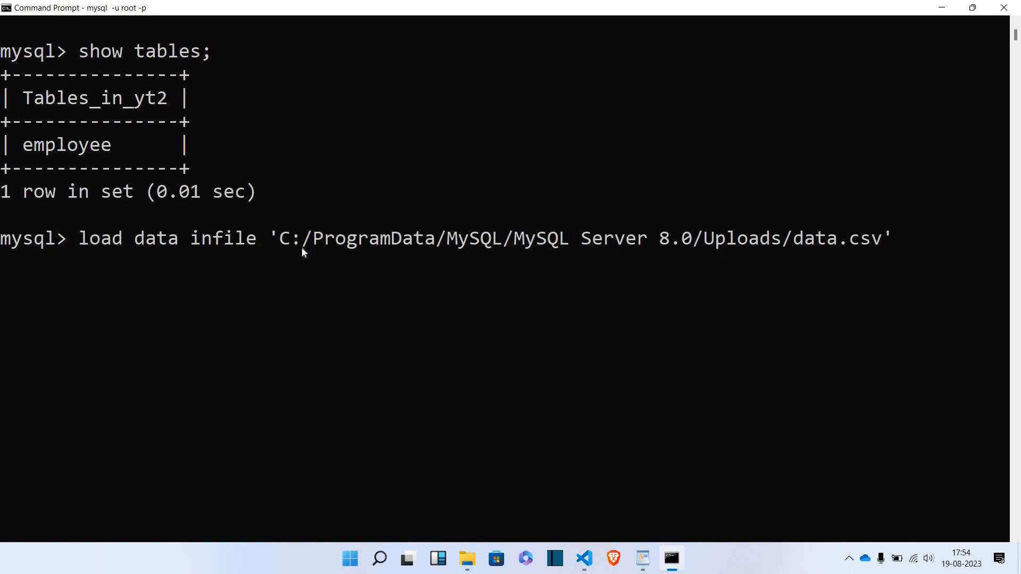
text(into table)
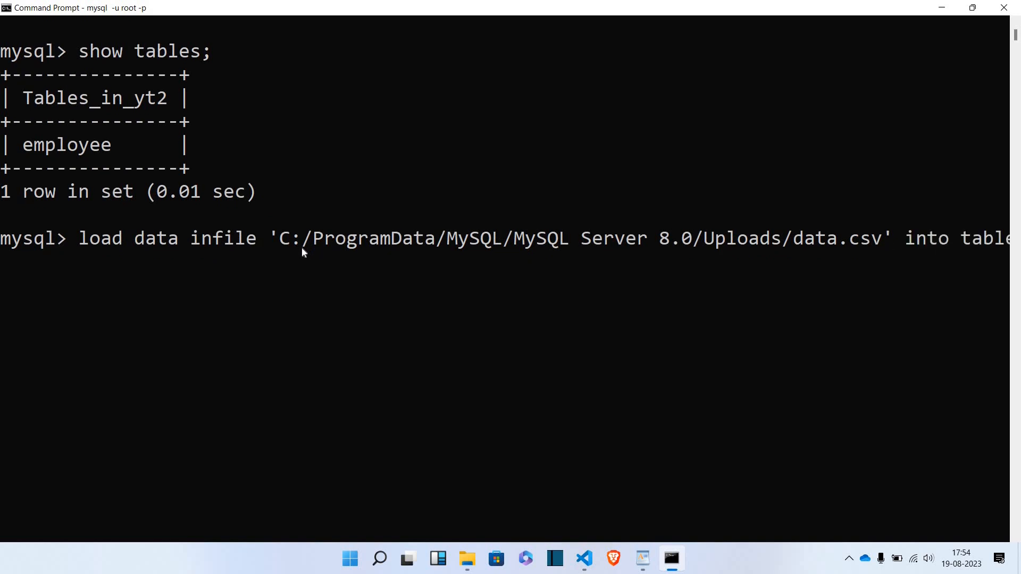
scroll(302, 248, down, 2)
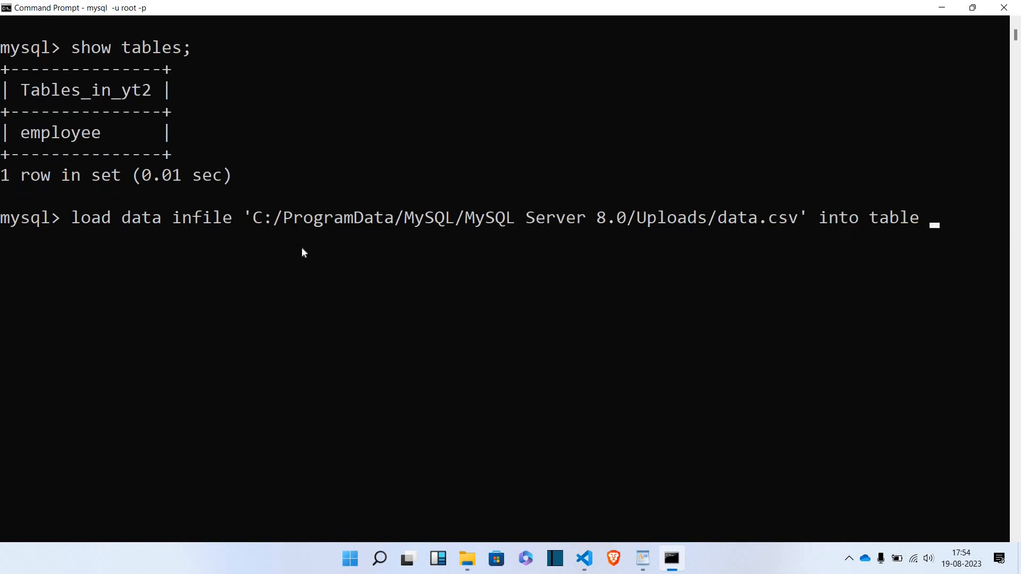
scroll(302, 249, down, 1)
text(employee field)
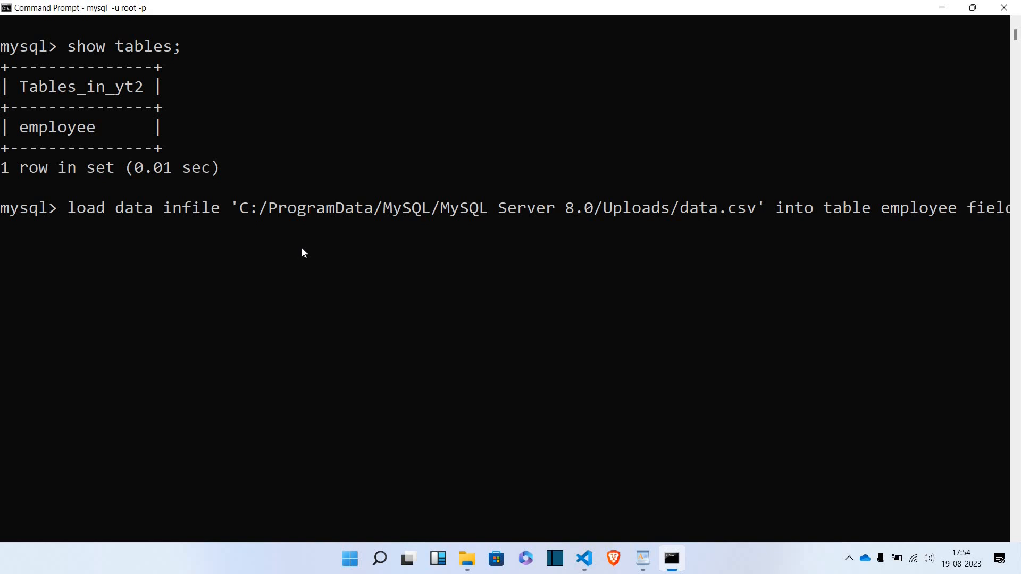
scroll(302, 247, down, 1)
text(s)
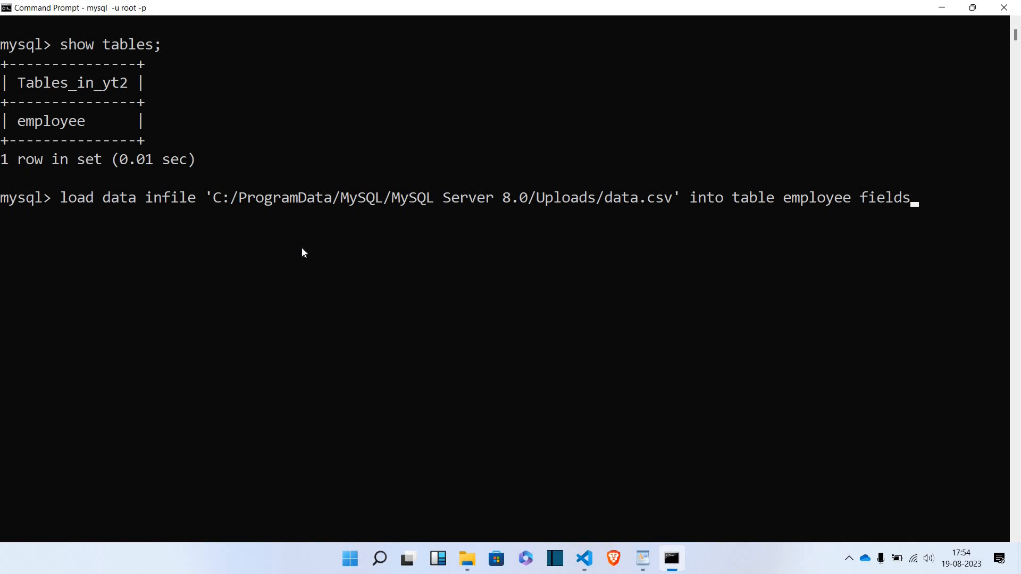
Step: Add "terminated by ','" on a new line of the statement and check the separators in Data.csv in Visual Studio Code
key(Return)
text(terminatd)
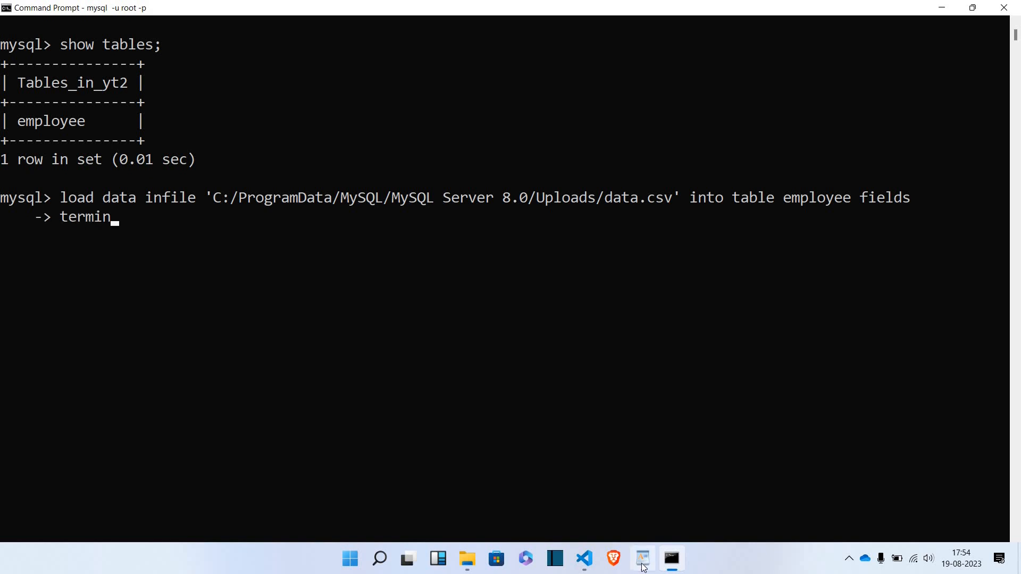
key(BackSpace)
key(BackSpace)
text(ted by ',)
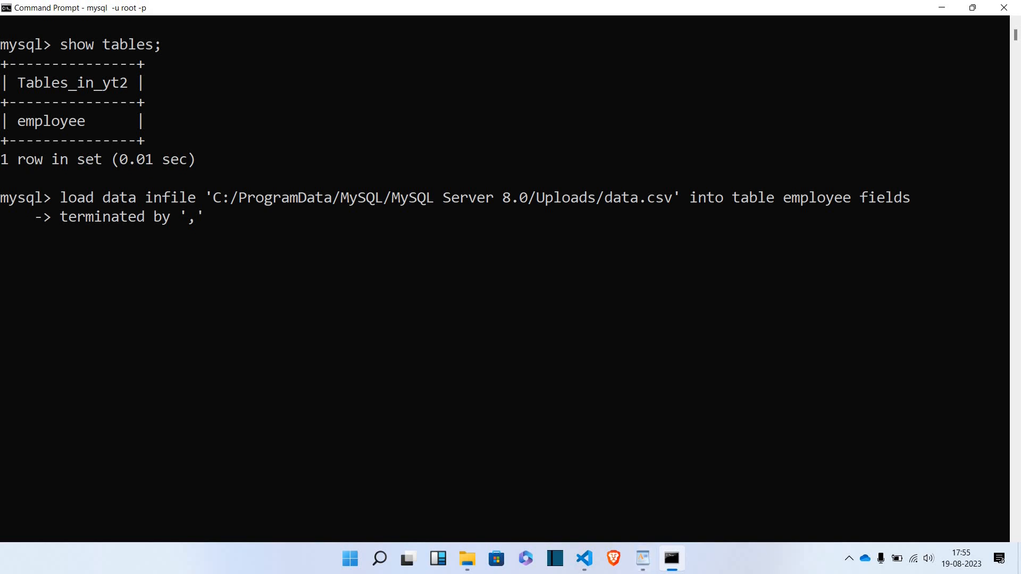
click(585, 559)
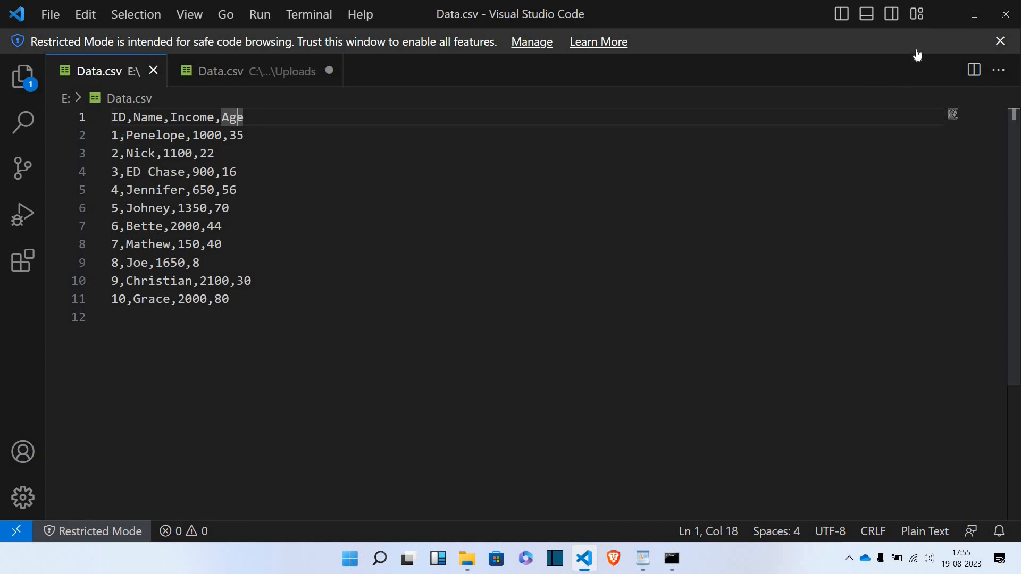
key(alt+Tab)
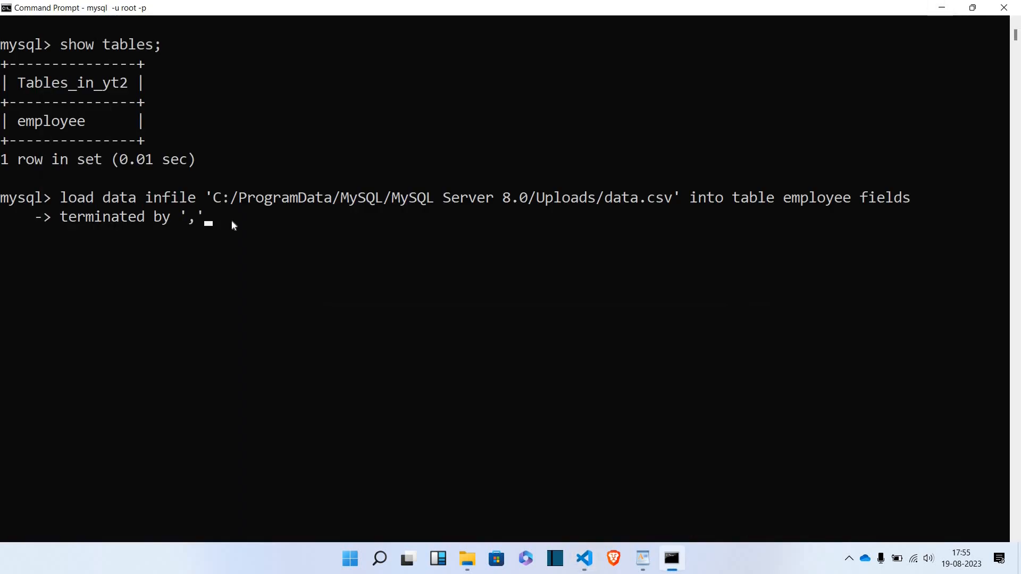
Step: Add the clauses enclosed by '"' and lines terminated by '\n' to the load statement in the Command Prompt
text(enclosed by )
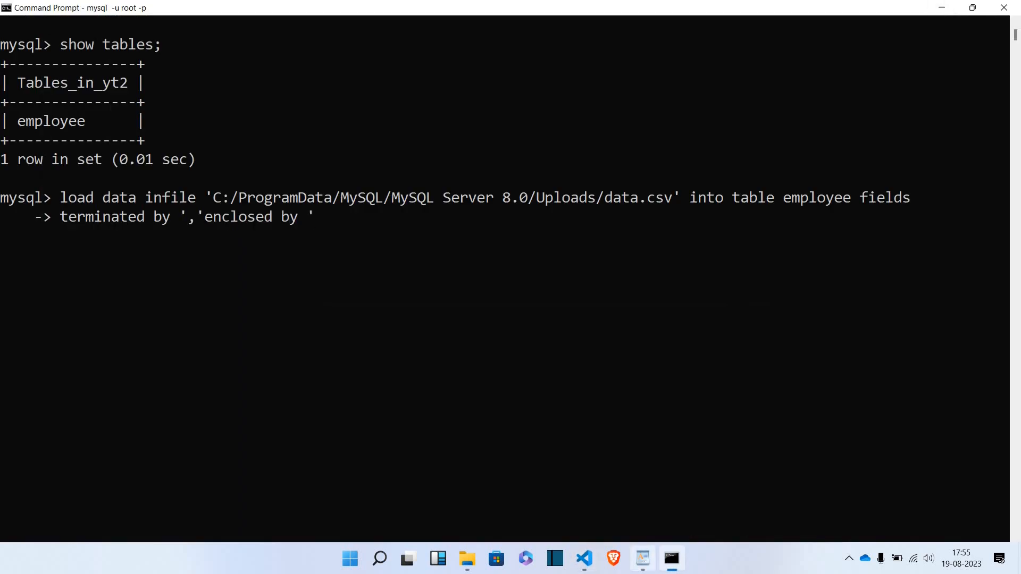
text('"' lines )
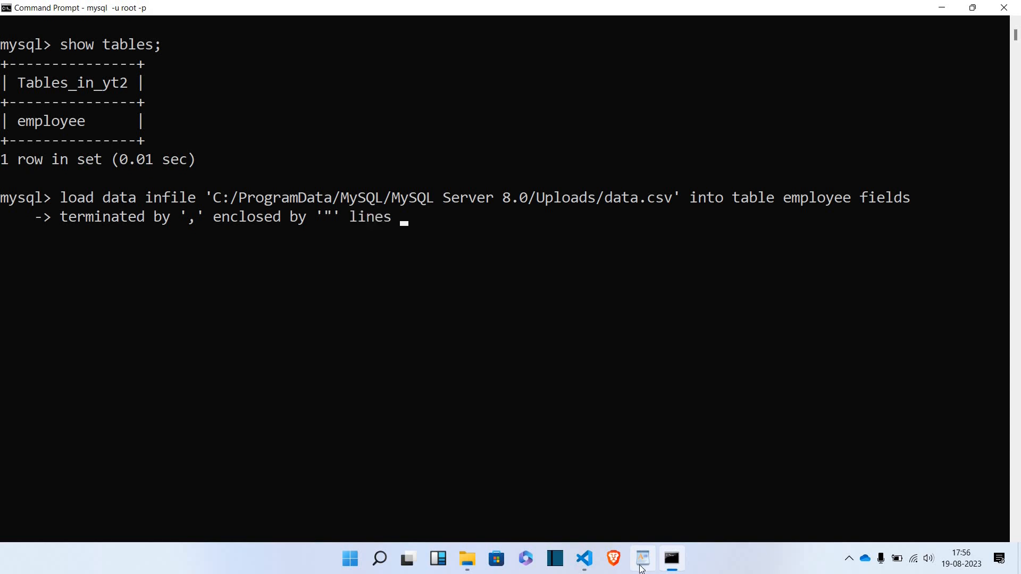
text(terminated b)
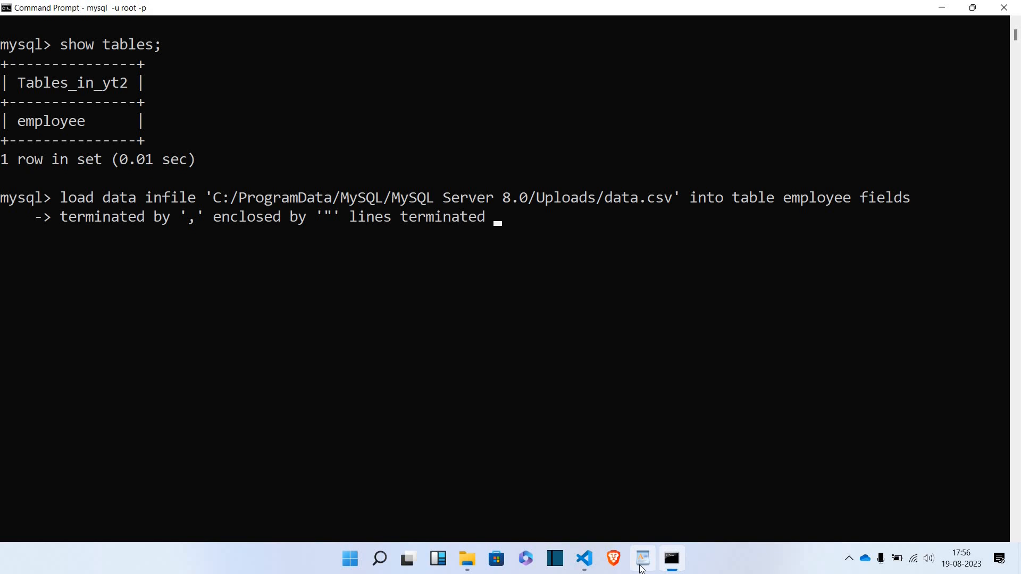
text(y '\n')
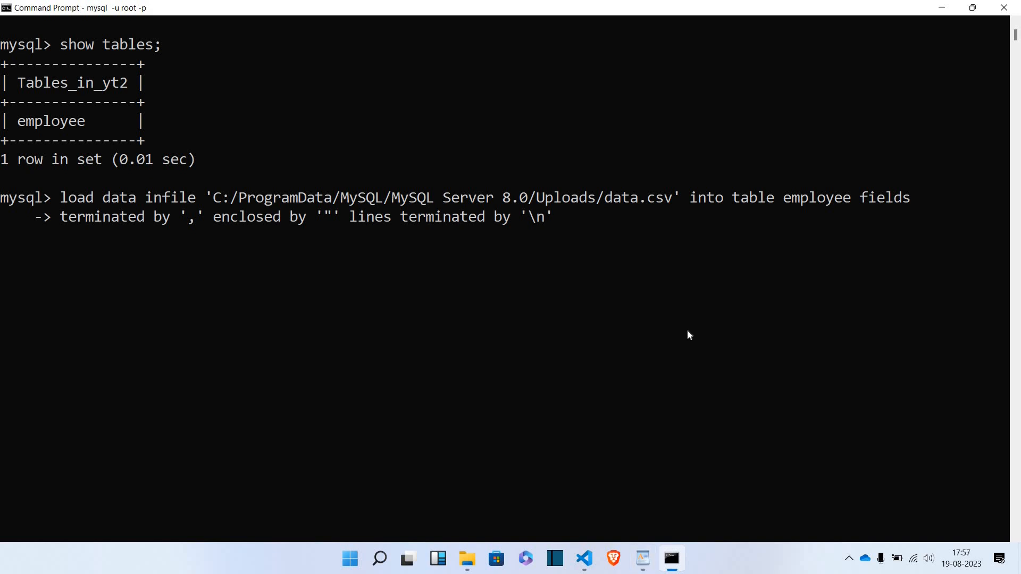
Step: Check the header row in Data.csv, finish the load statement with "ignore 1 rows;" and execute it
text(ignore 1)
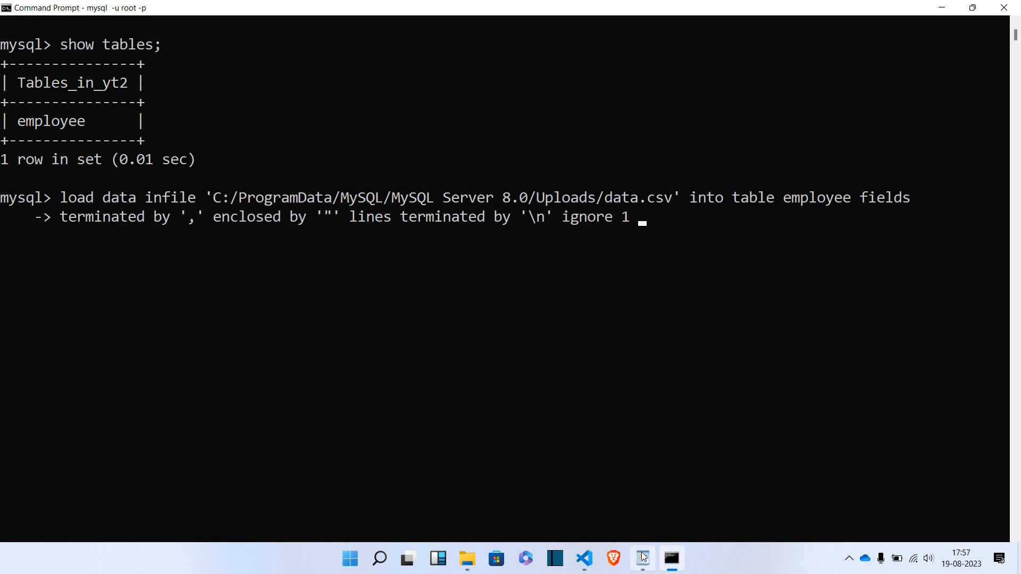
click(584, 558)
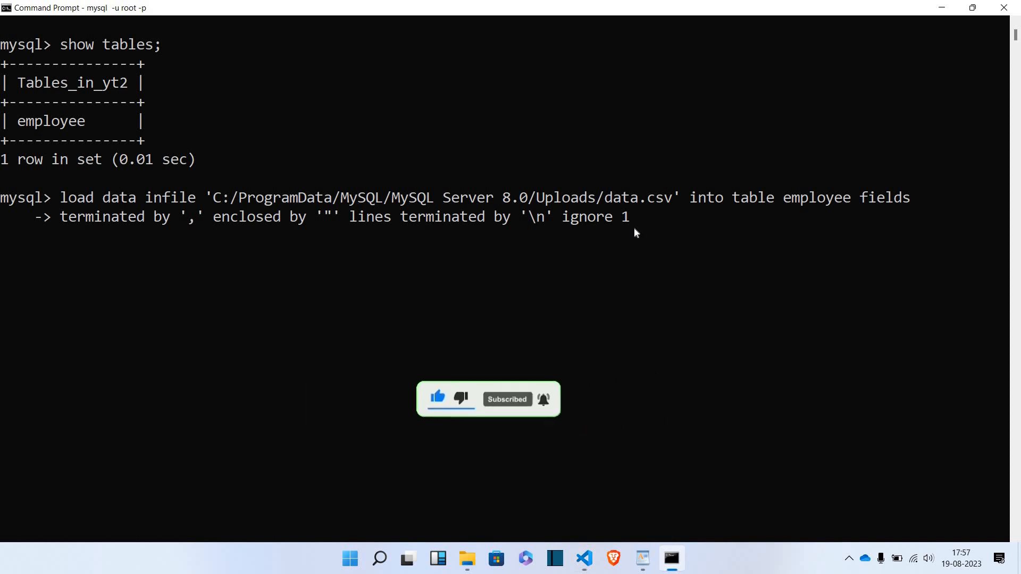
text(rows;)
key(Return)
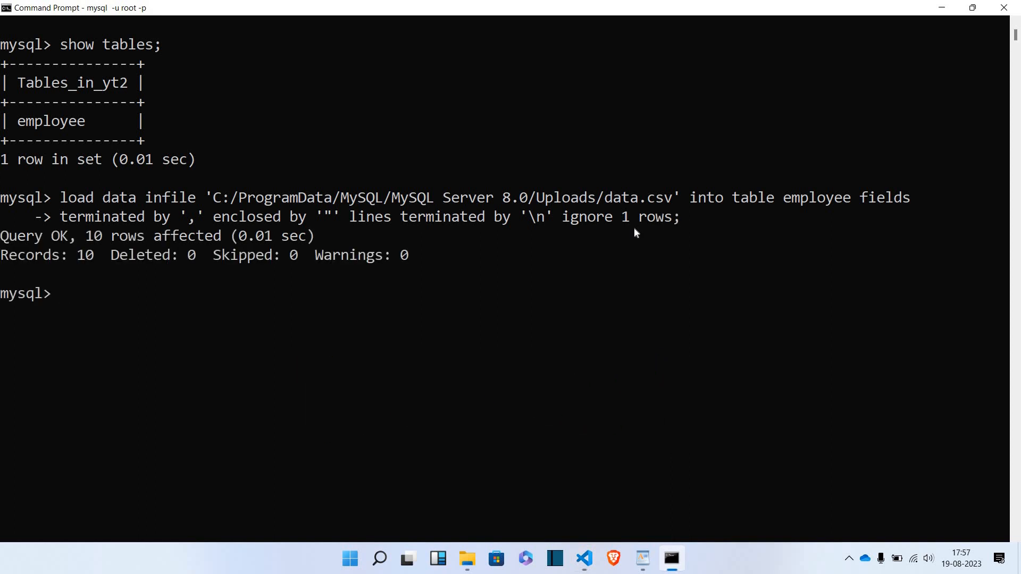
Step: Display all rows of the employee table with the query "select * from employee;"
text(select * from)
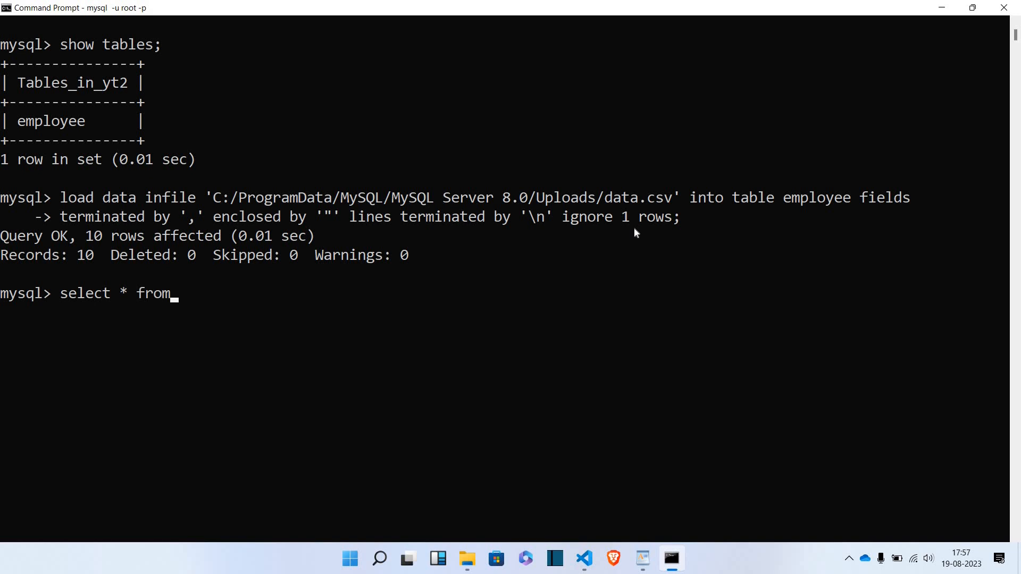
text( employee;)
key(Return)
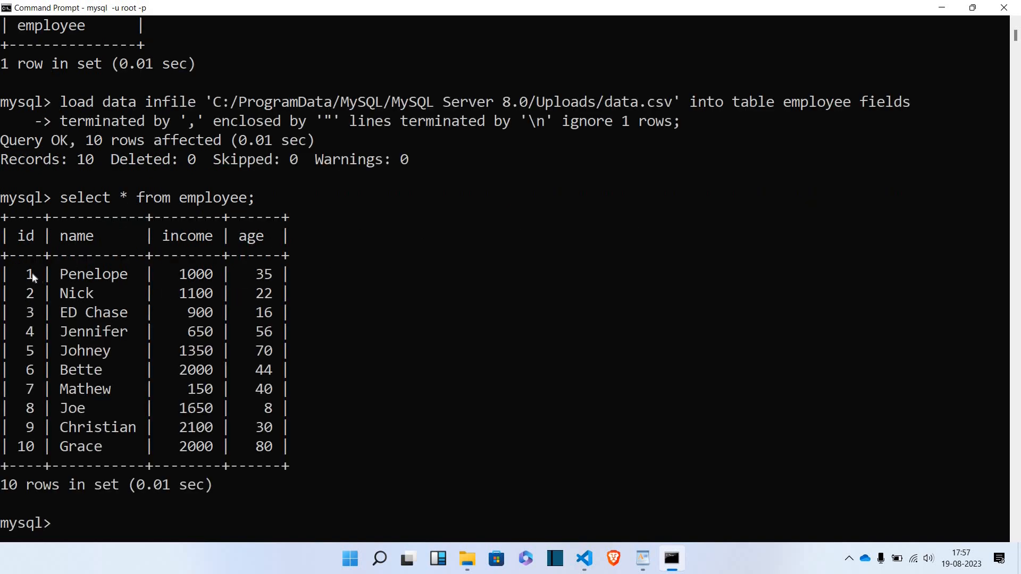